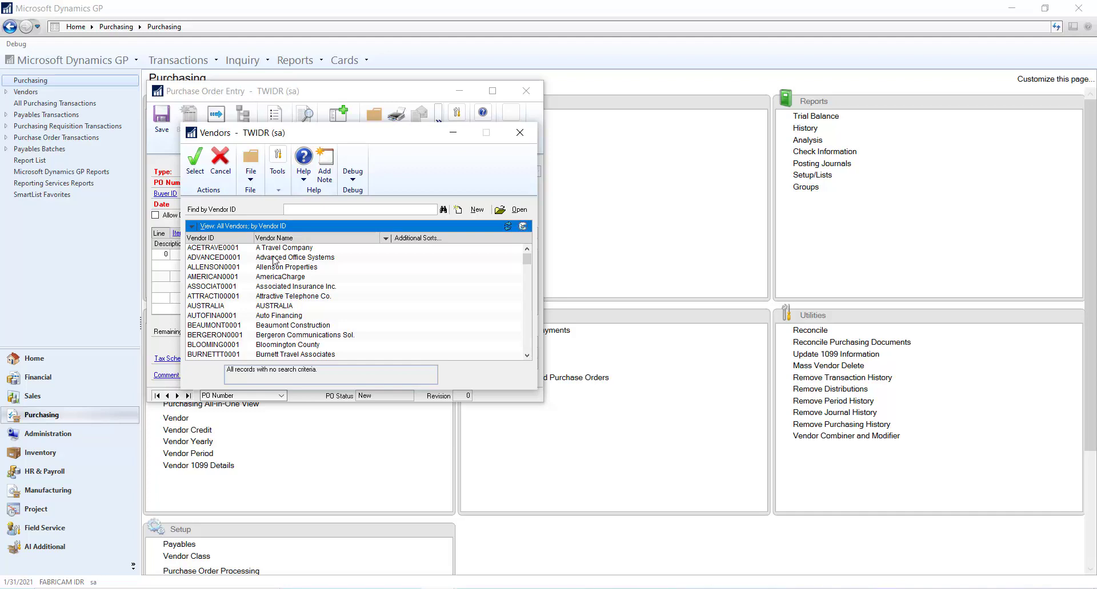
Step: Choose A Travel Company as the purchase order's vendor from the vendor list
left_click(274, 261)
left_click(260, 250)
left_click(195, 160)
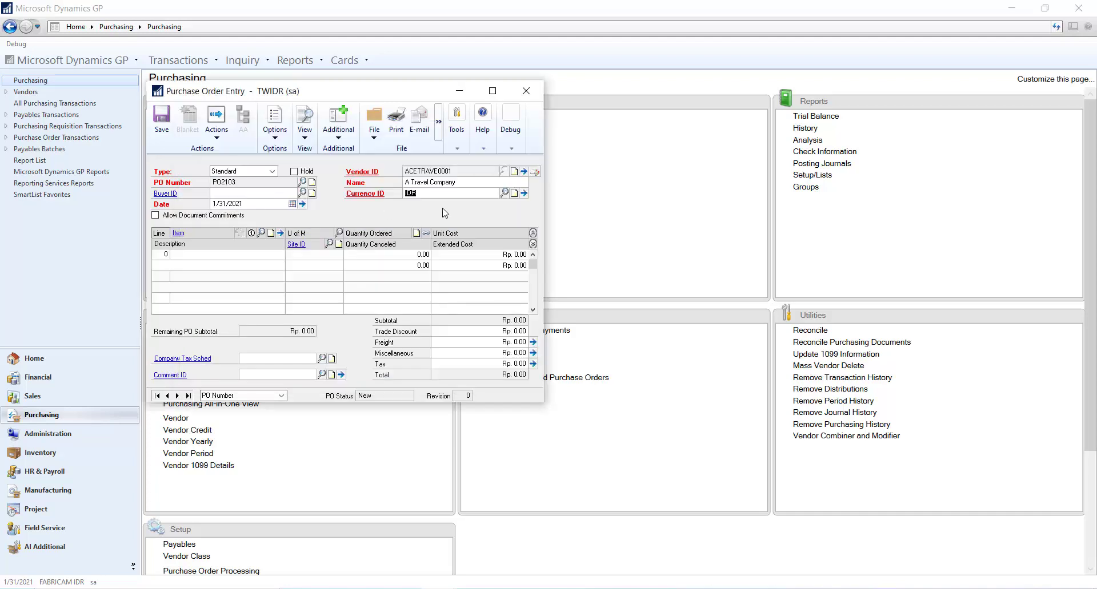
key("ctrl+l")
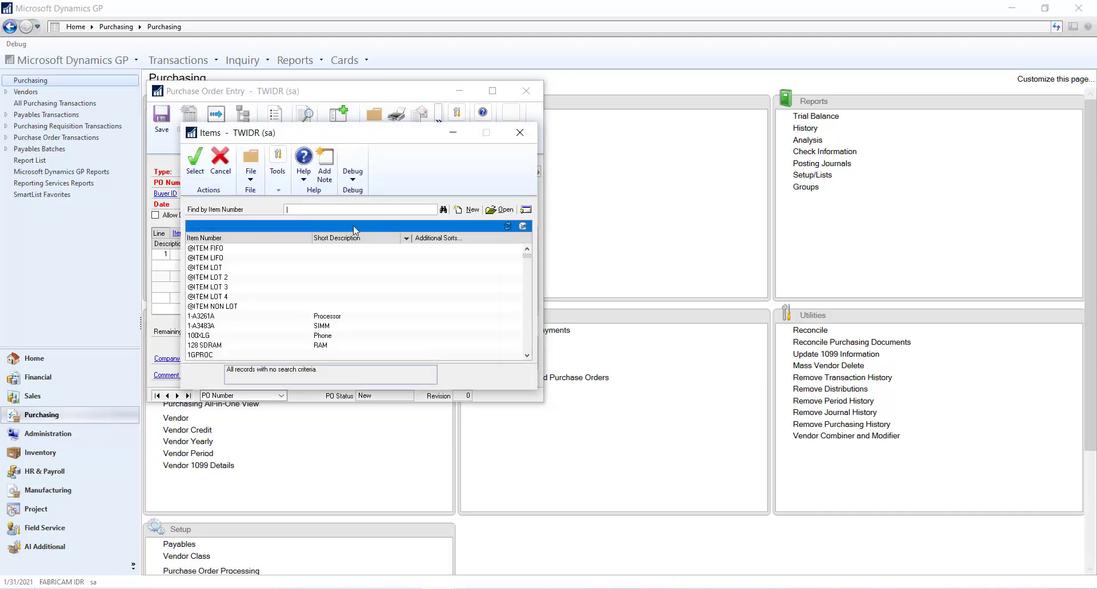
left_click(195, 160)
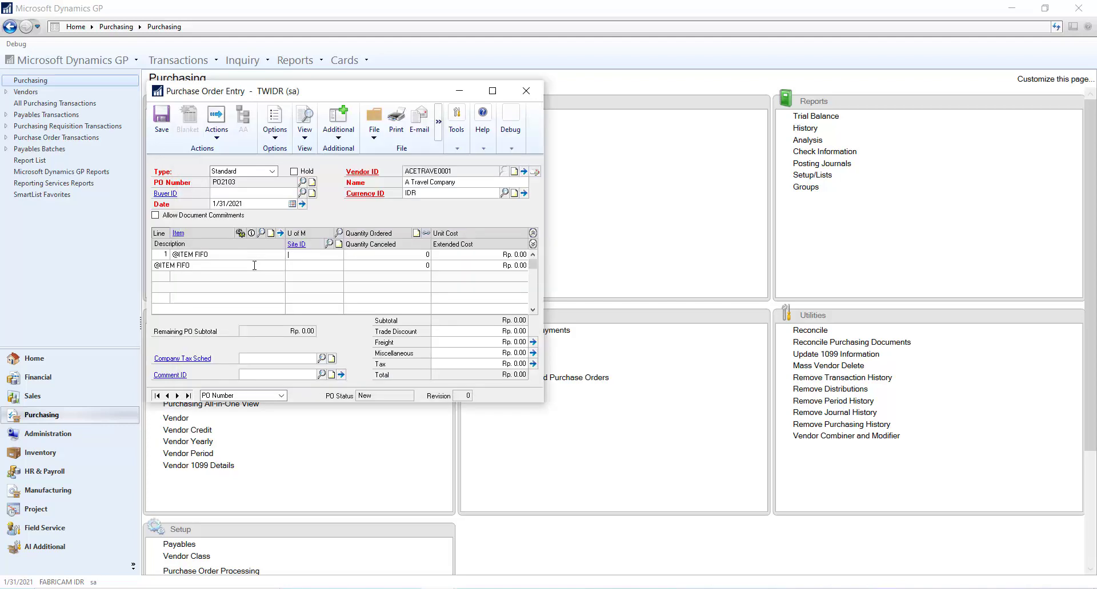
key("Tab")
key("ctrl+l")
left_click(246, 243)
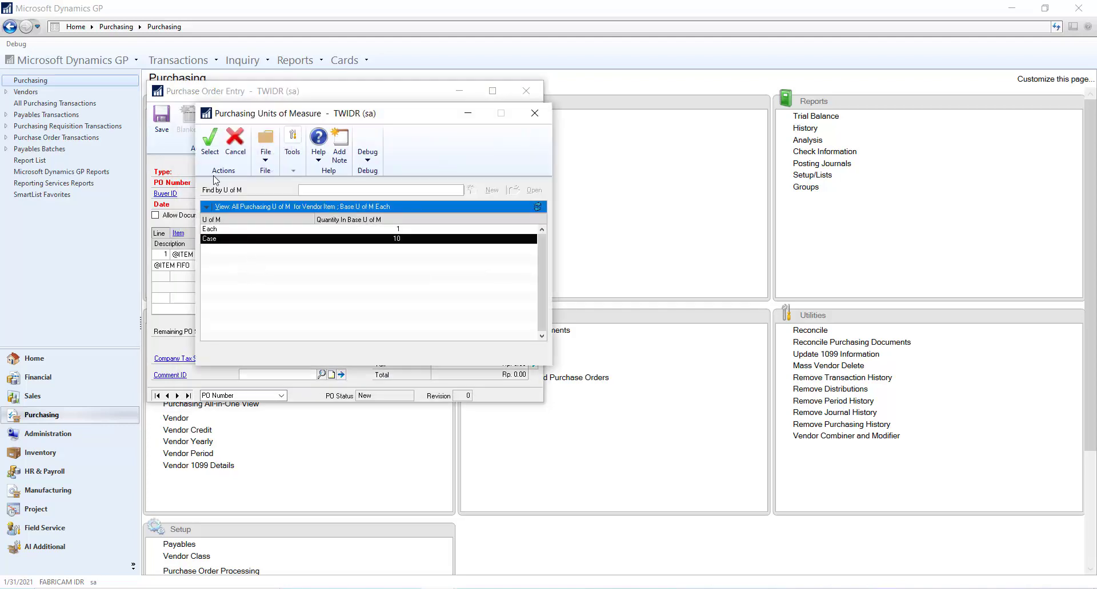
key("Return")
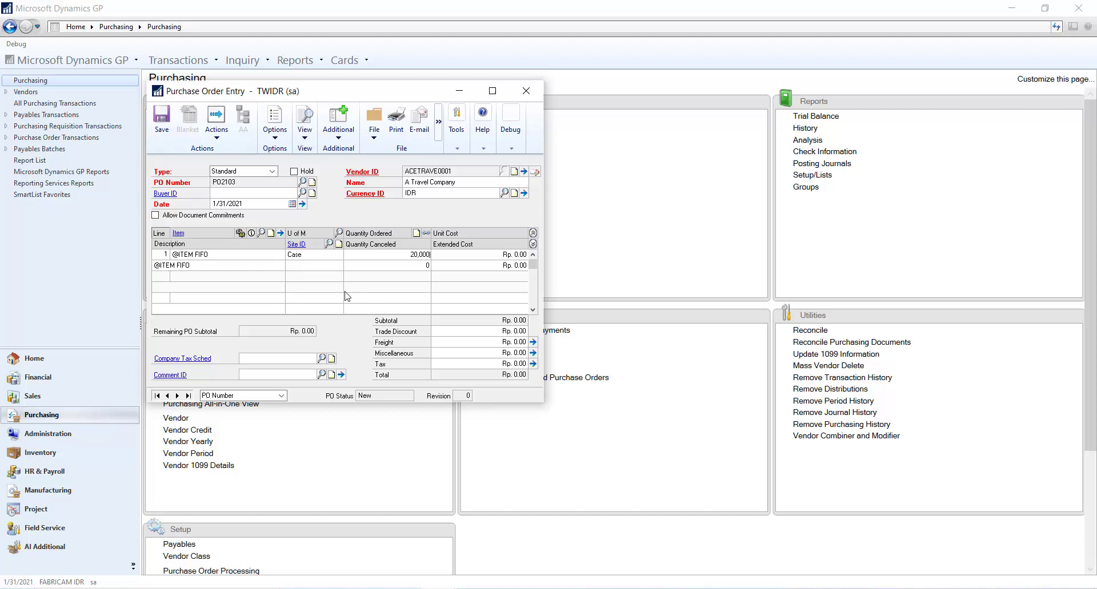
key("Tab")
type("0.02")
key("Tab")
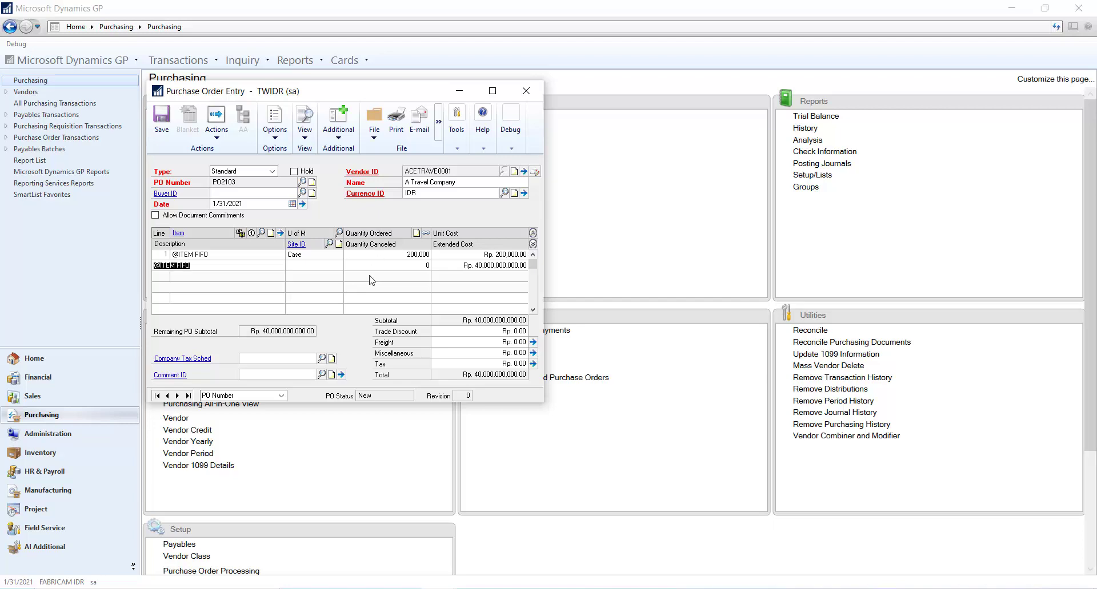
key("Tab")
key("ctrl+q")
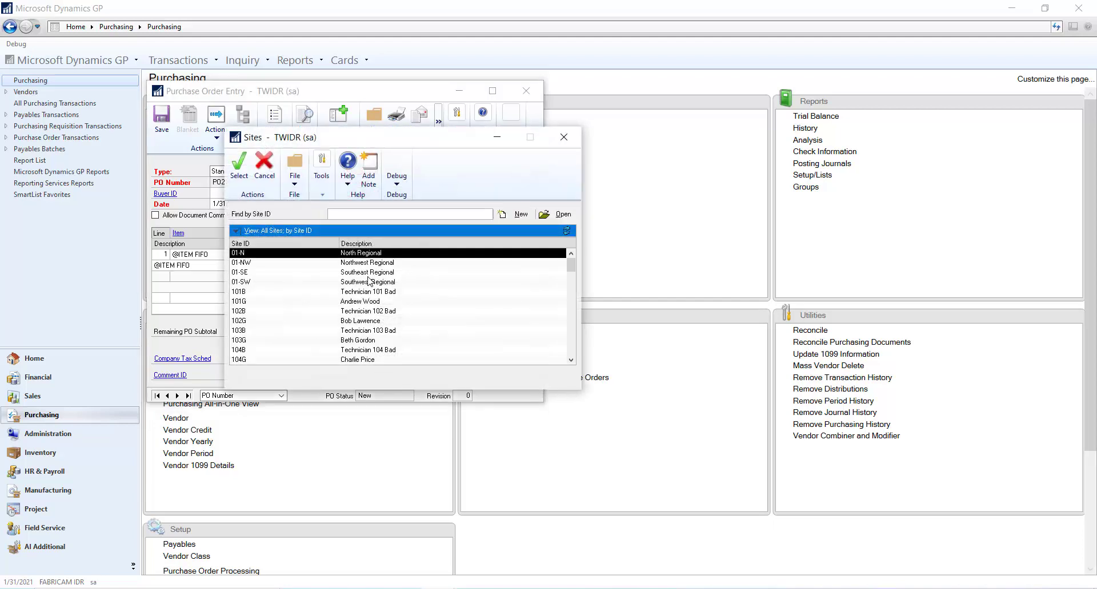
left_click(239, 165)
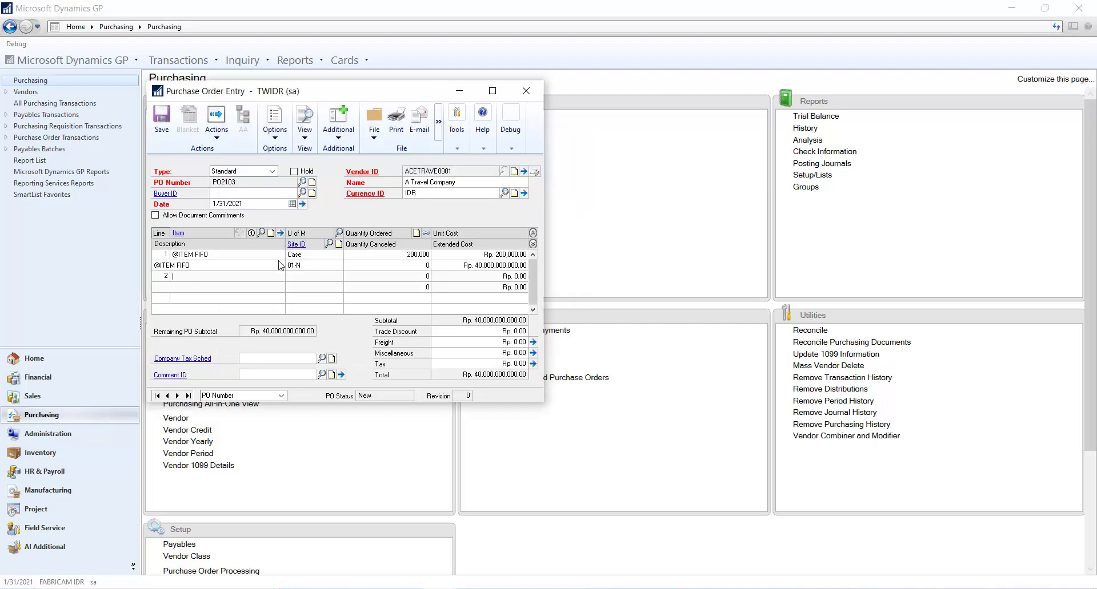
key("ctrl+q")
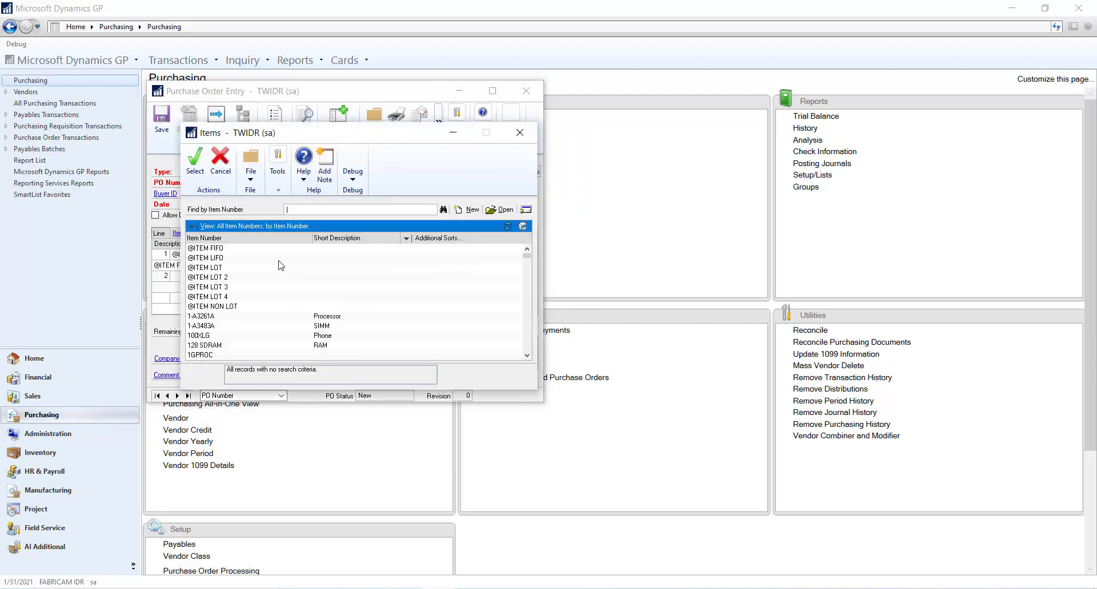
left_click(235, 259)
left_click(202, 169)
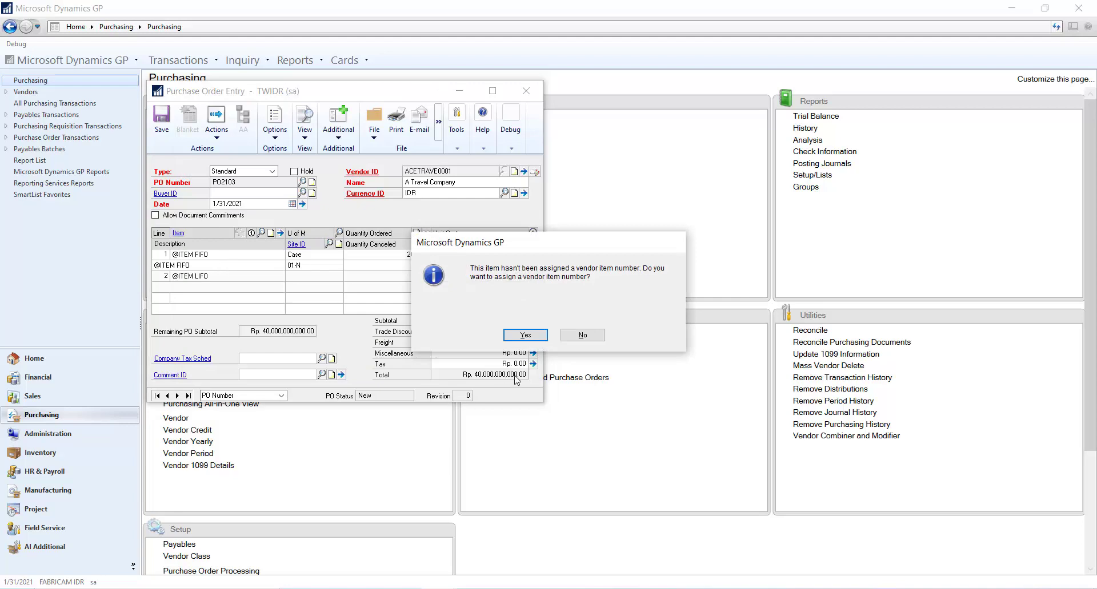
left_click(525, 335)
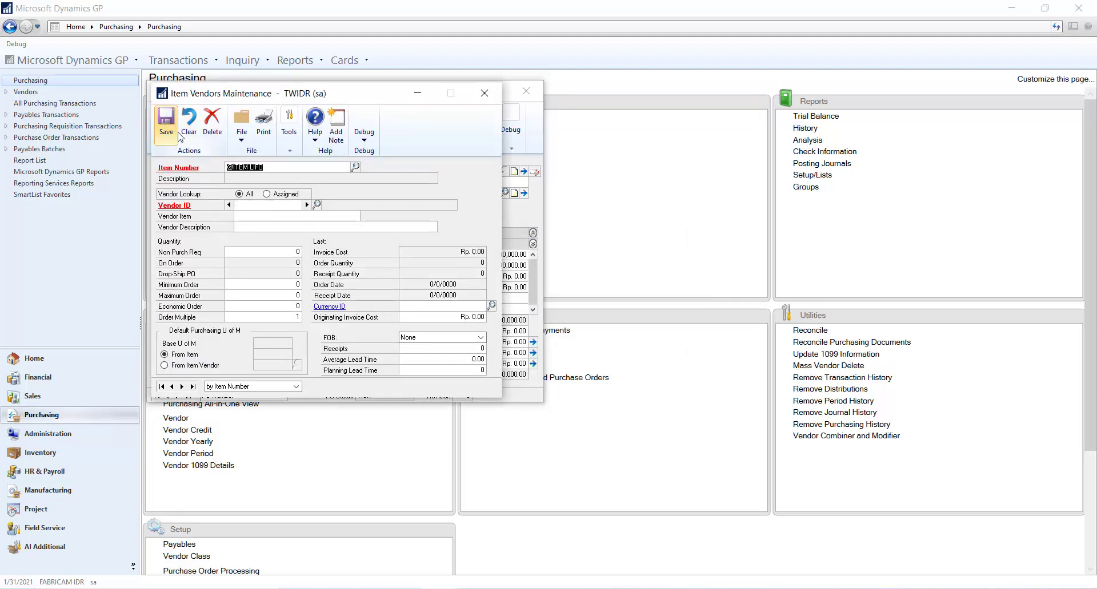
left_click(483, 93)
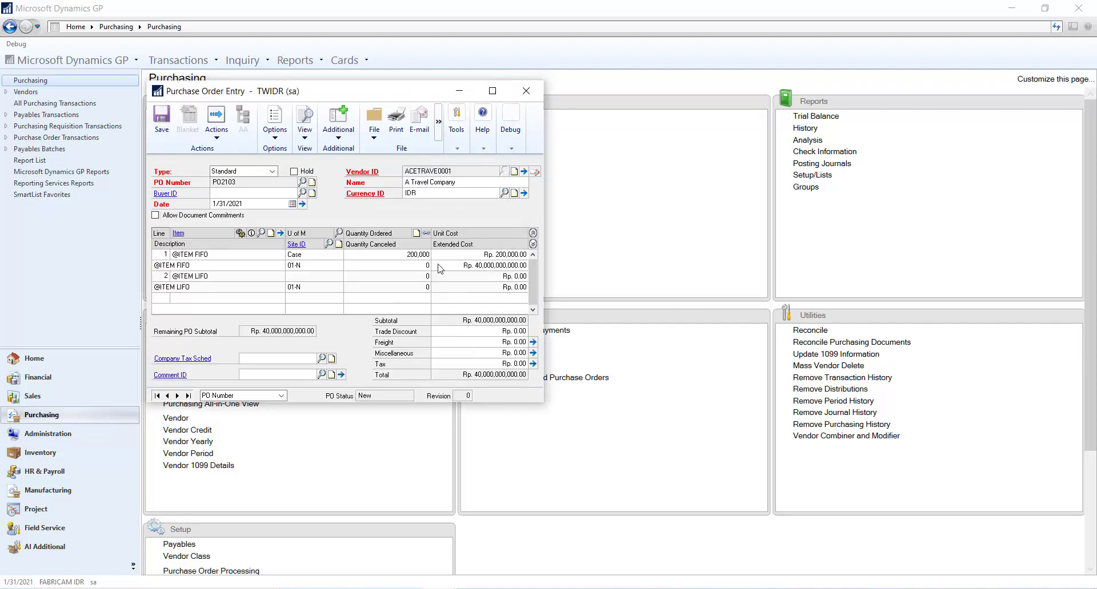
type("Case")
key("Tab")
key("Tab")
type("200,000")
key("Tab")
key("Tab")
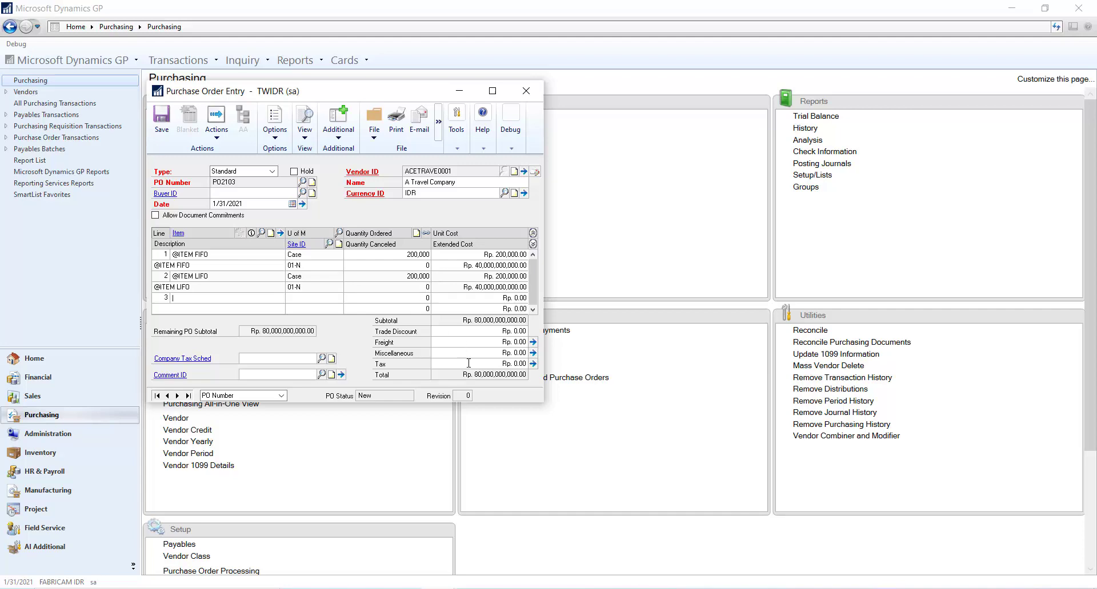
Step: Look through the tax details available for the purchase order without choosing one
left_click(533, 363)
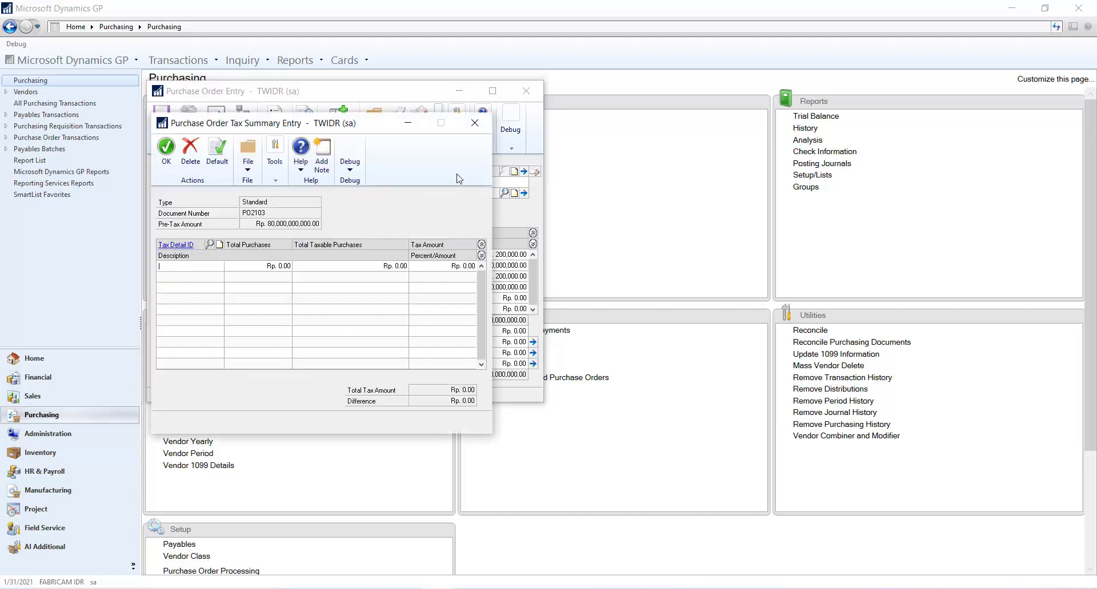
left_click(210, 245)
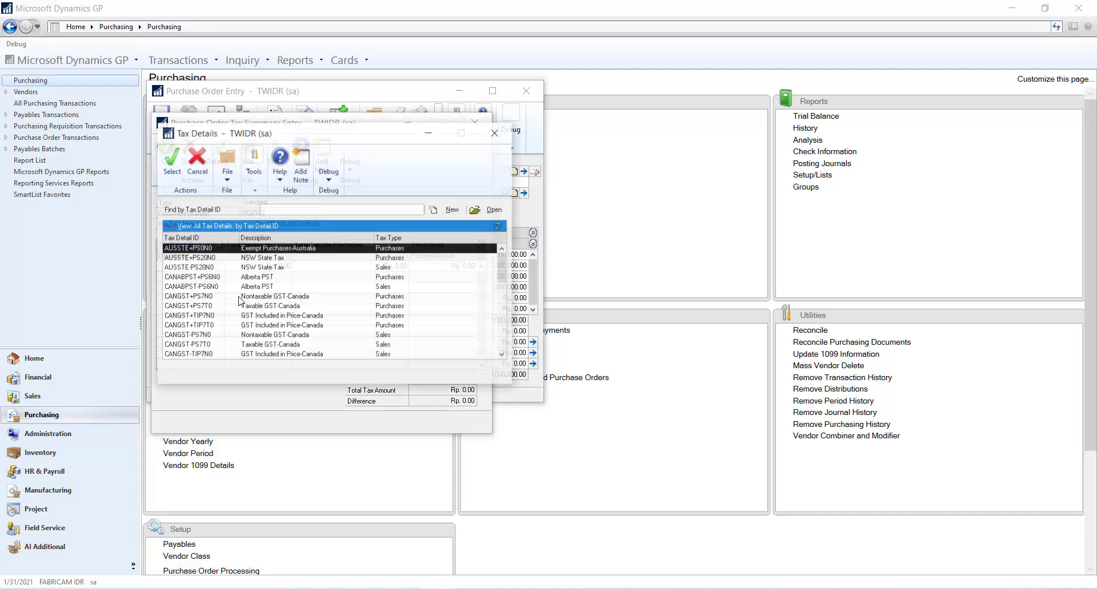
scroll(239, 301, "down", 10)
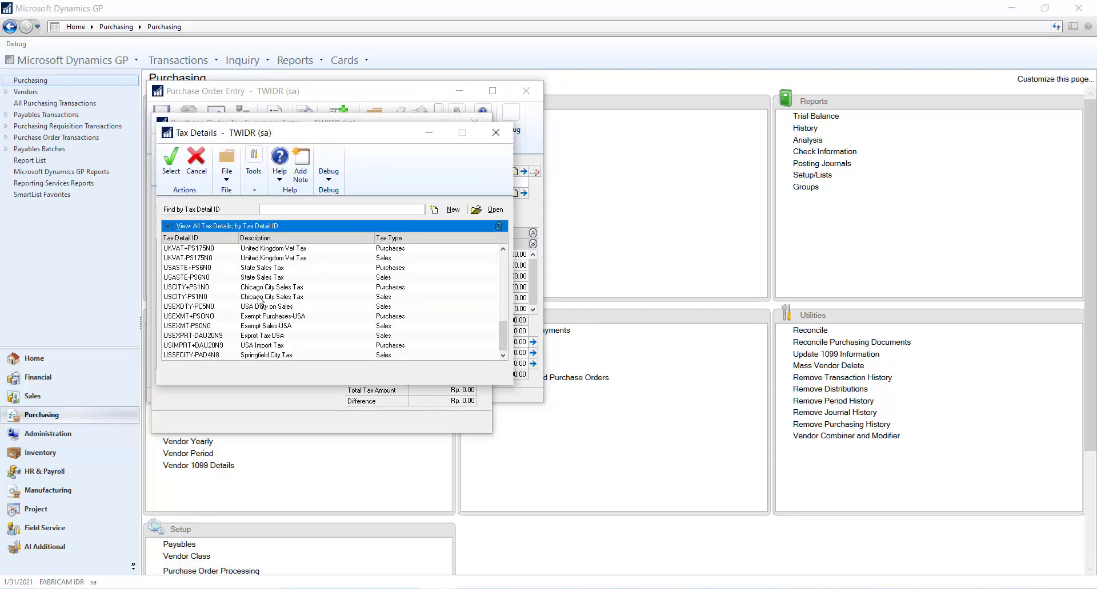
left_click(496, 132)
left_click(474, 121)
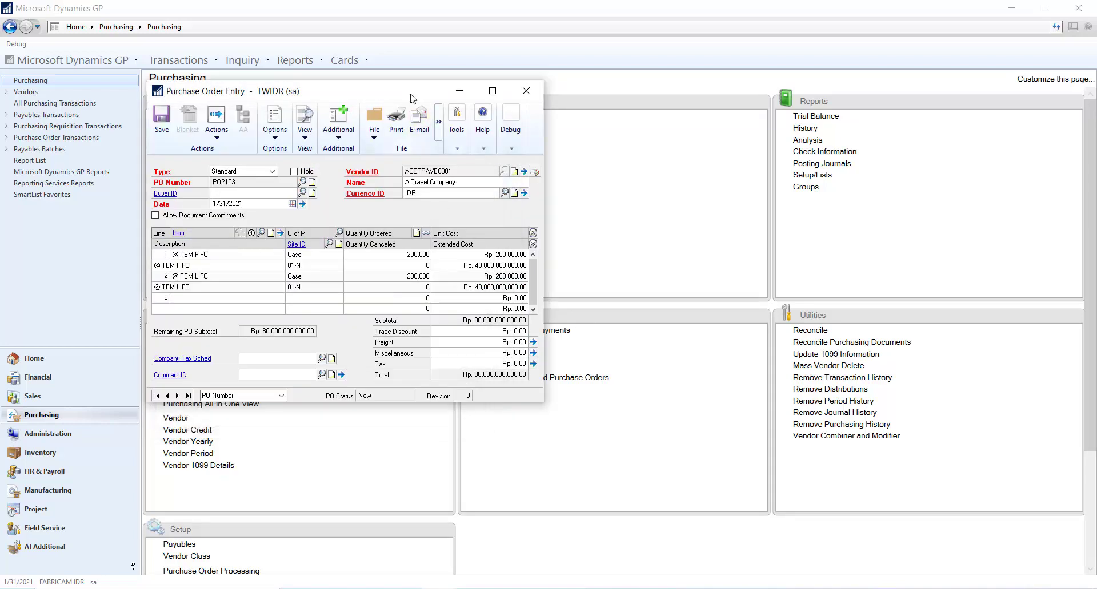
Step: Receive all items of the purchase order as a shipment with vendor document number DO 1191
left_click_drag(410, 98, 453, 77)
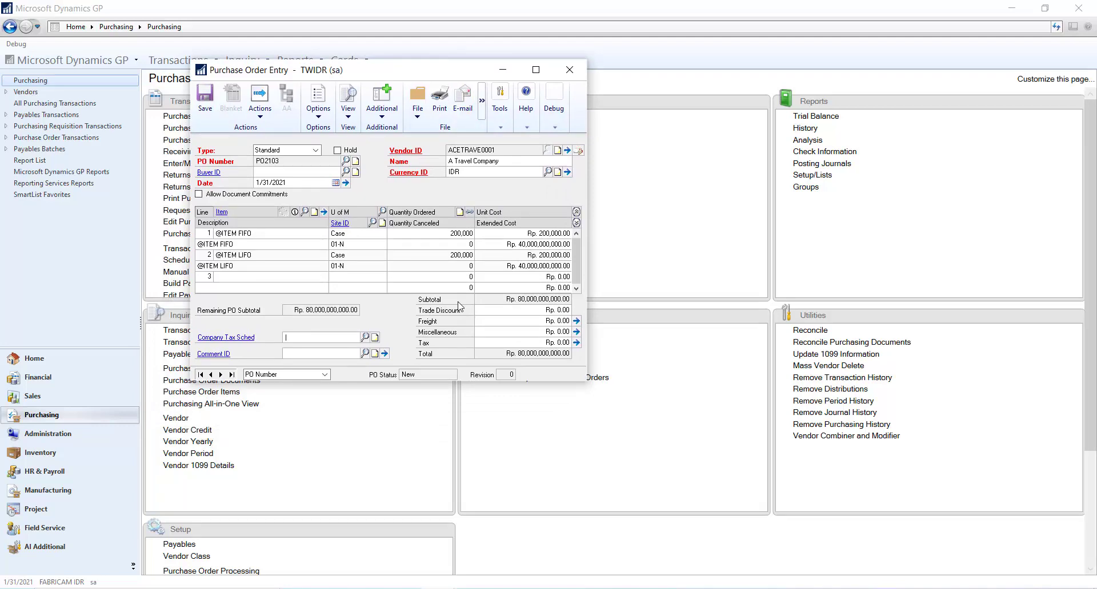
left_click(260, 100)
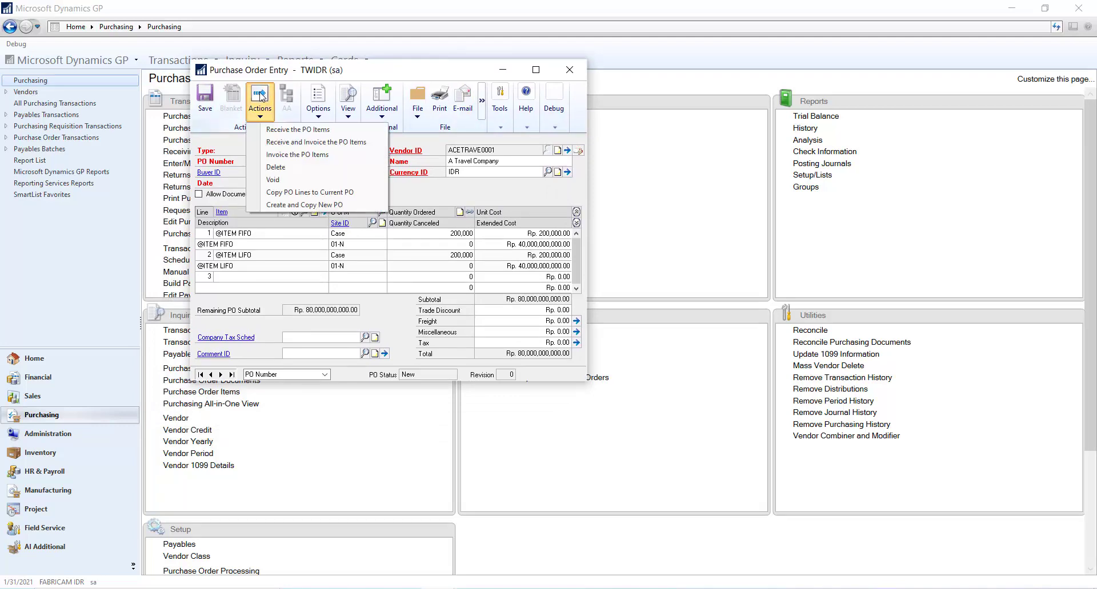
left_click(279, 143)
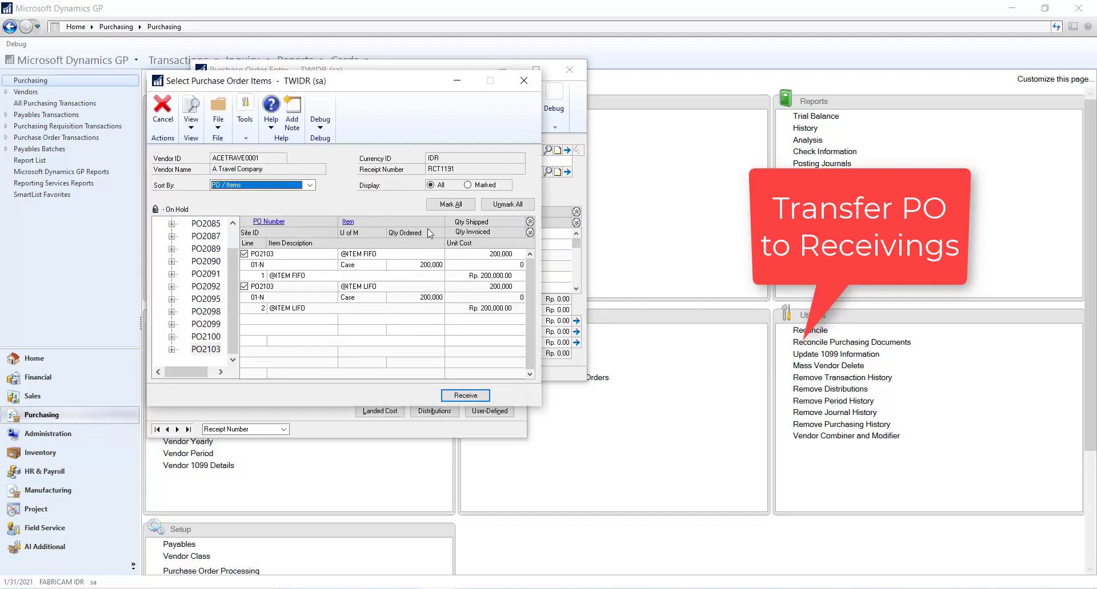
left_click(451, 204)
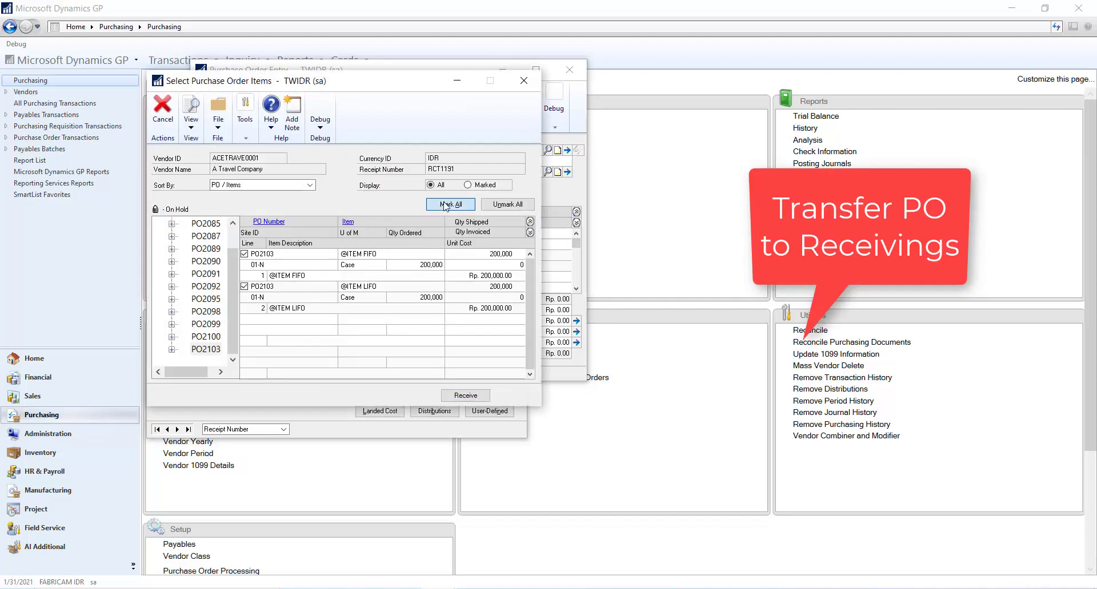
left_click(467, 396)
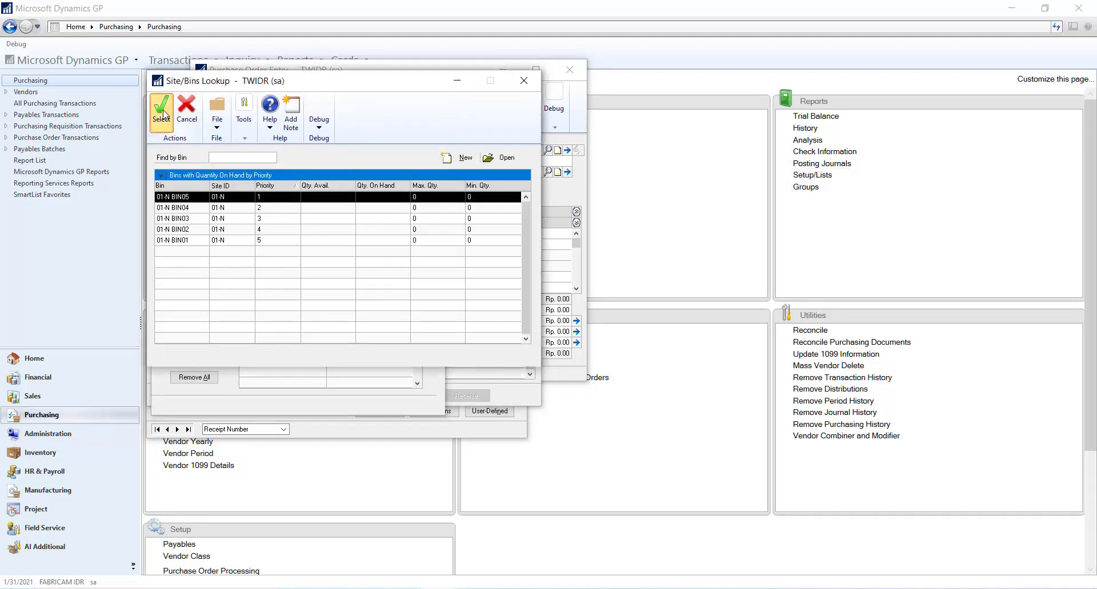
left_click(160, 114)
left_click(194, 341)
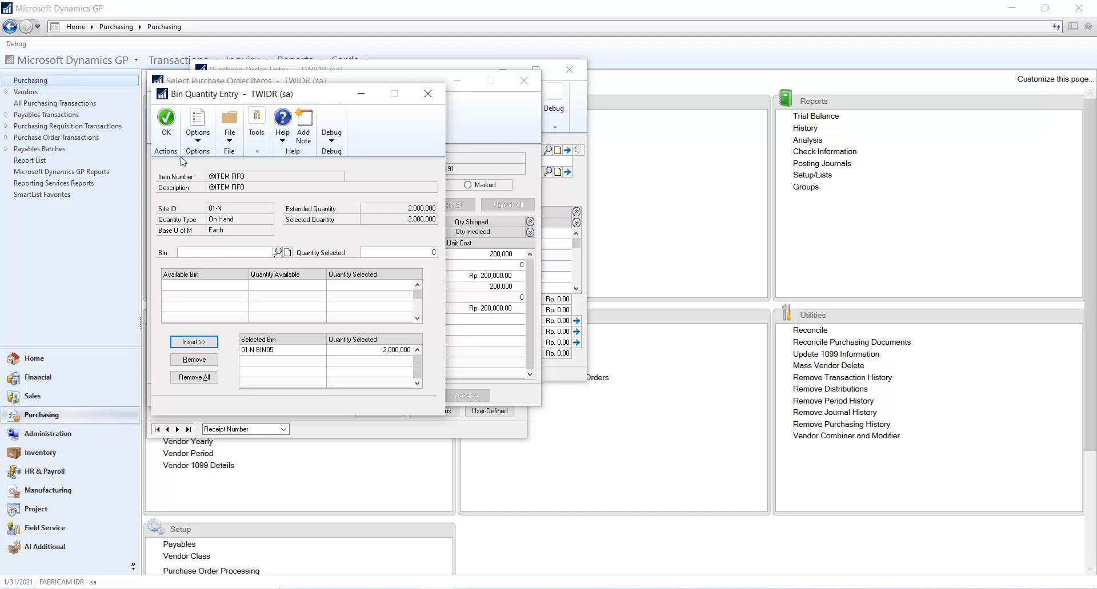
left_click(166, 122)
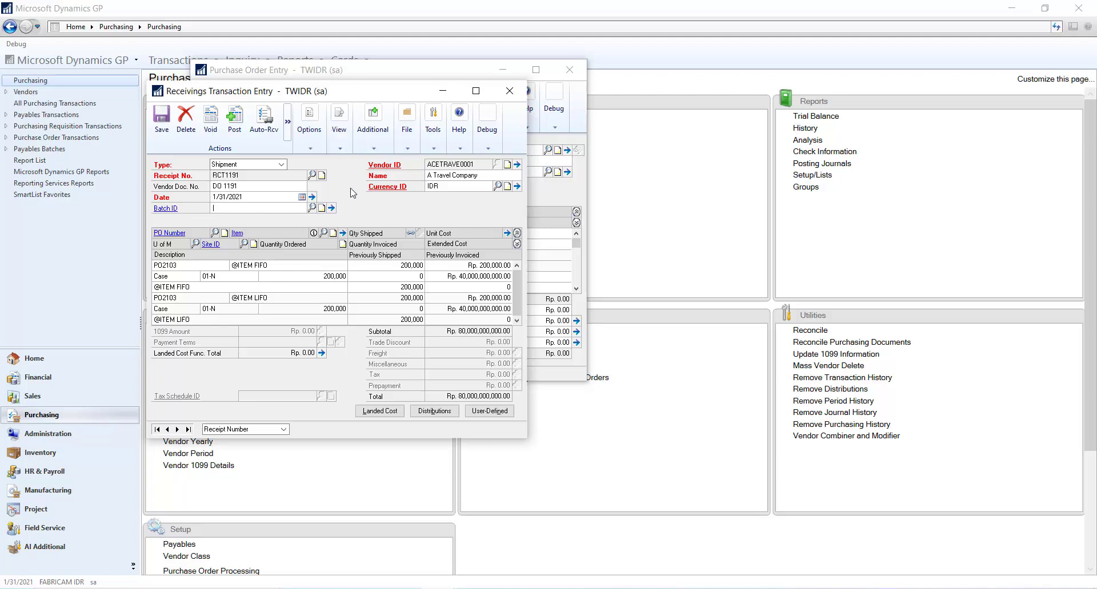
Step: Post the shipment receipt and close the receivings and purchase order windows
left_click(235, 117)
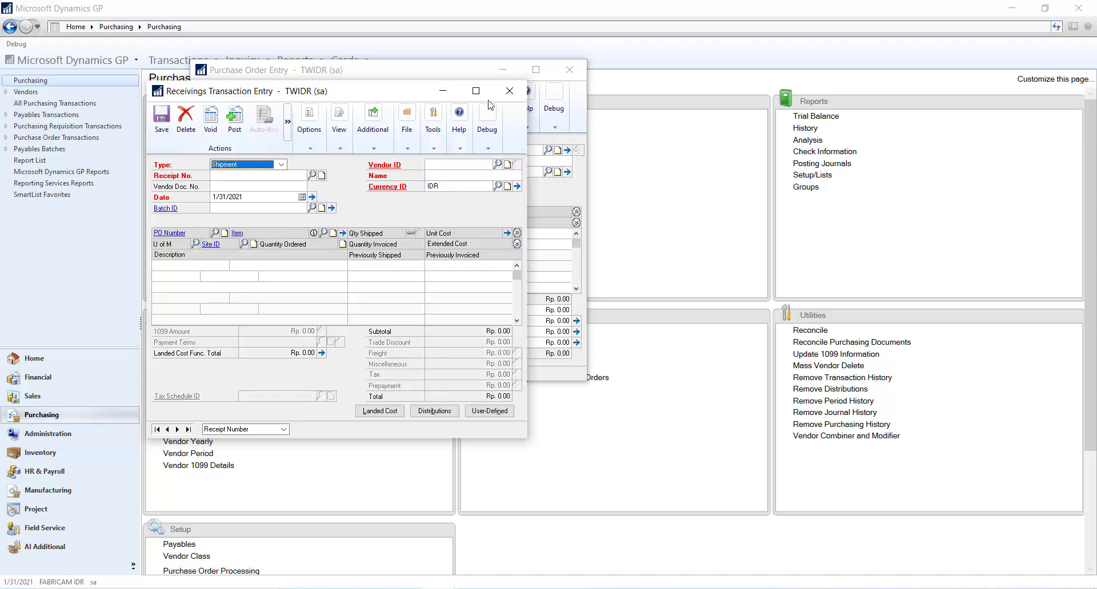
left_click(509, 91)
key("Return")
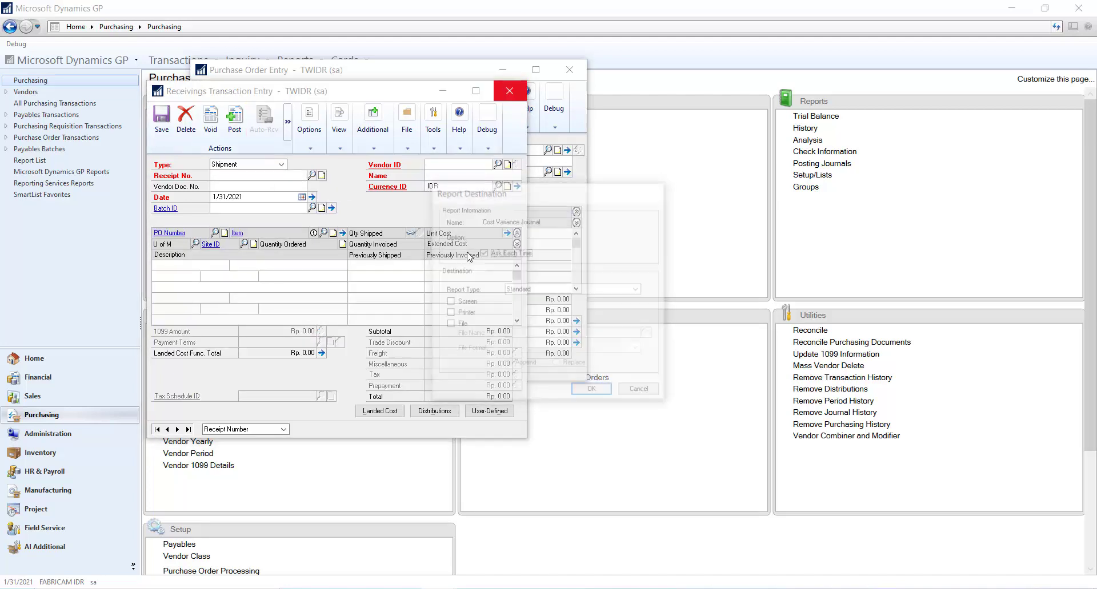
left_click(580, 73)
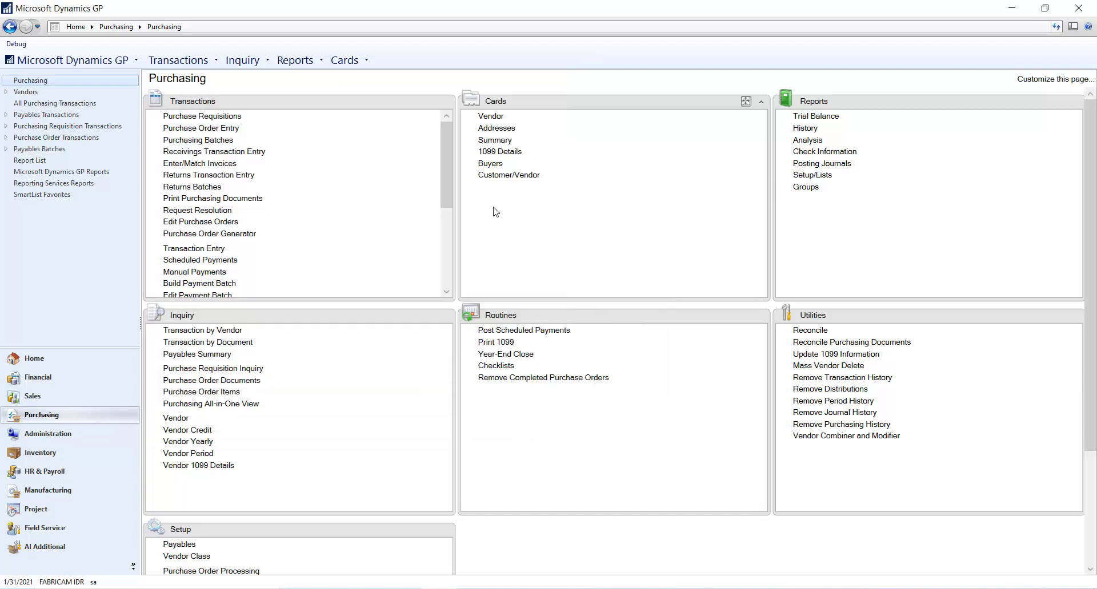
Step: Start a purchasing invoice with vendor document number INV 1192 for vendor A Travel Company
left_click(220, 163)
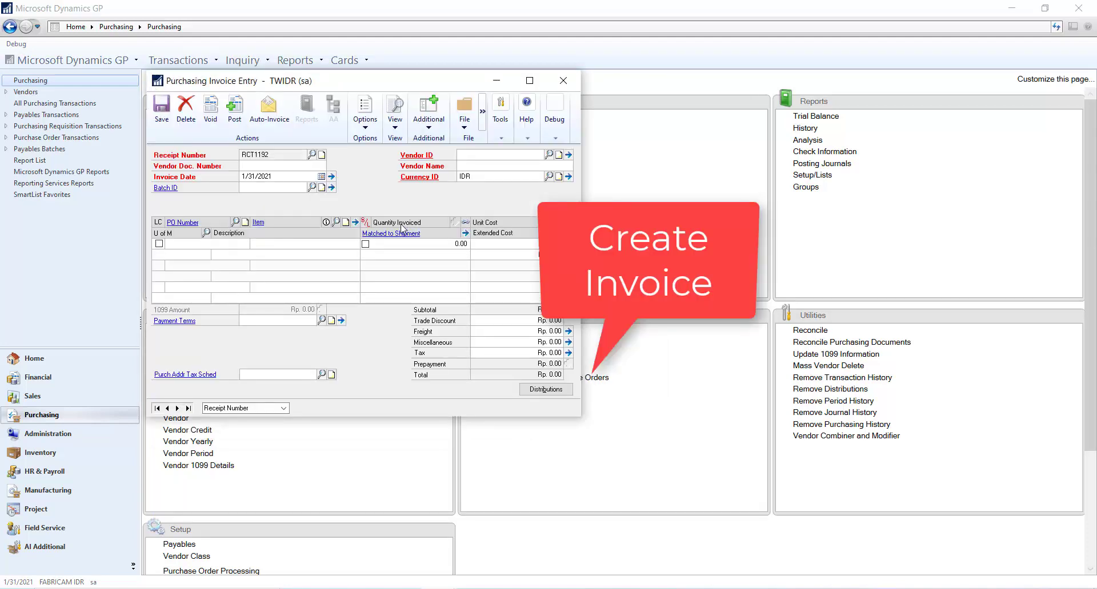
type("2")
key("Tab")
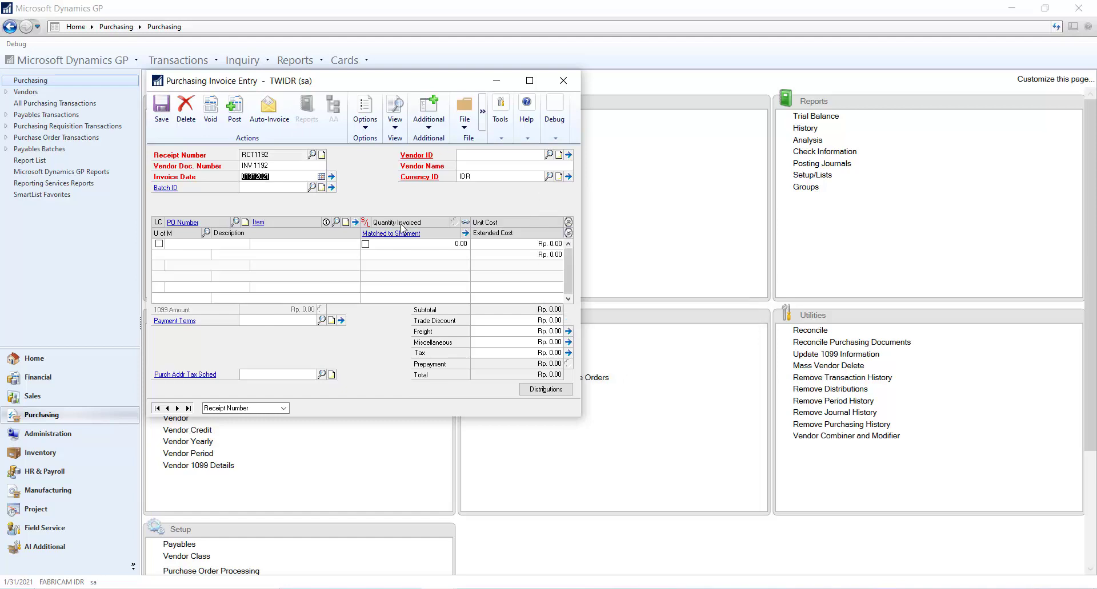
key("Tab")
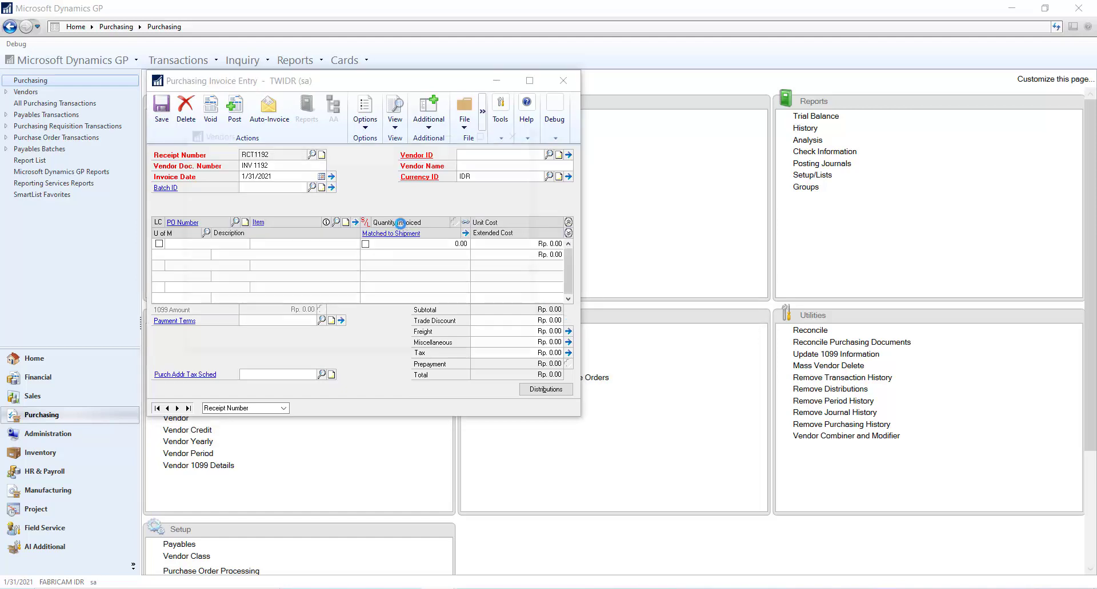
key("ctrl+l")
left_click(273, 249)
double_click(273, 250)
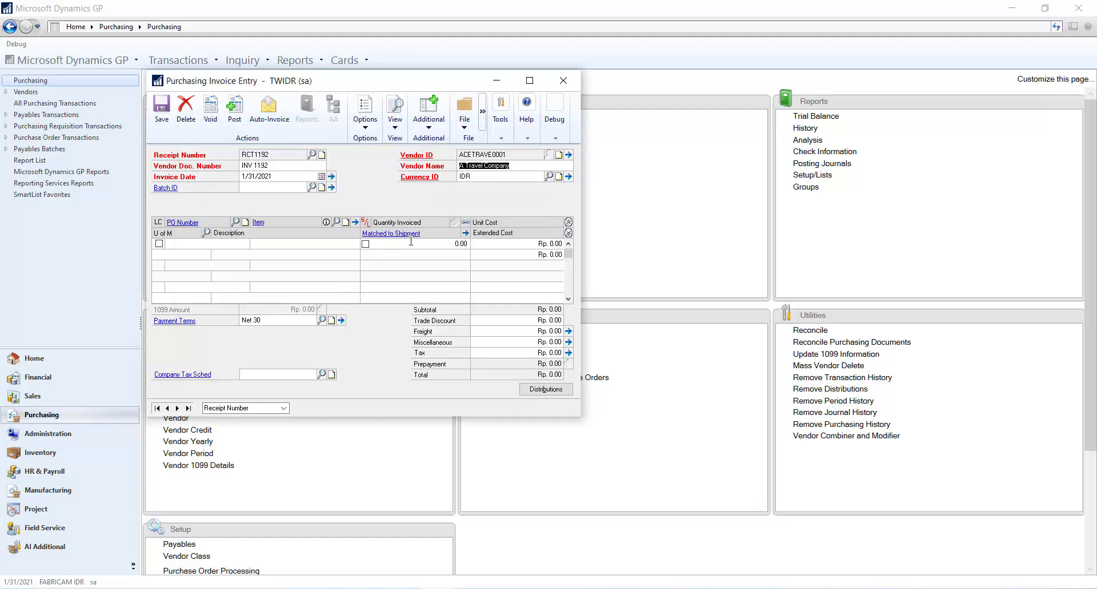
left_click(268, 108)
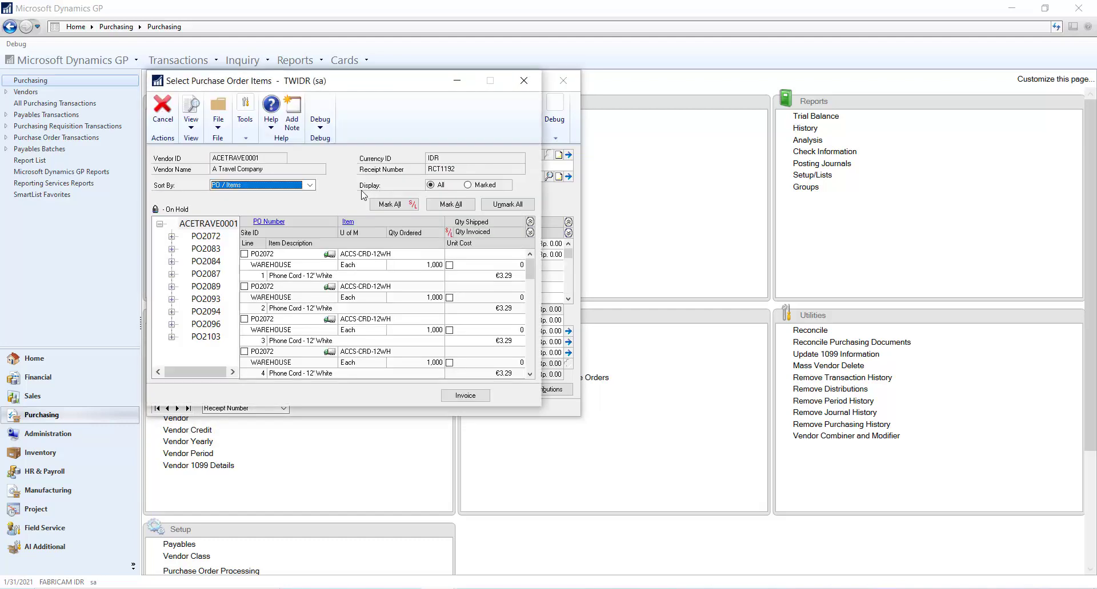
left_click(207, 338)
left_click(454, 205)
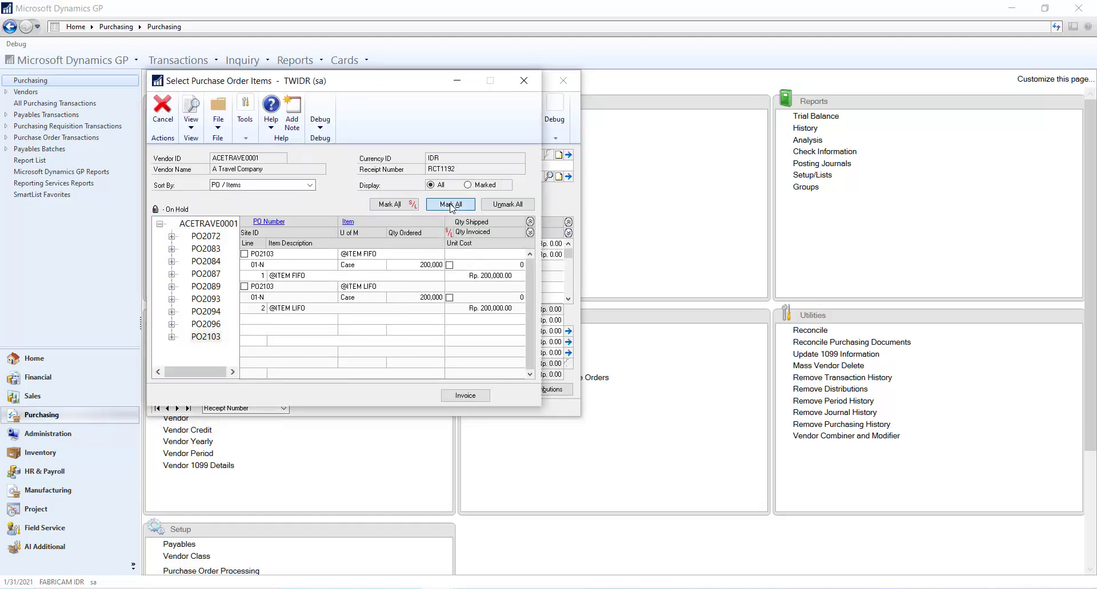
left_click(462, 399)
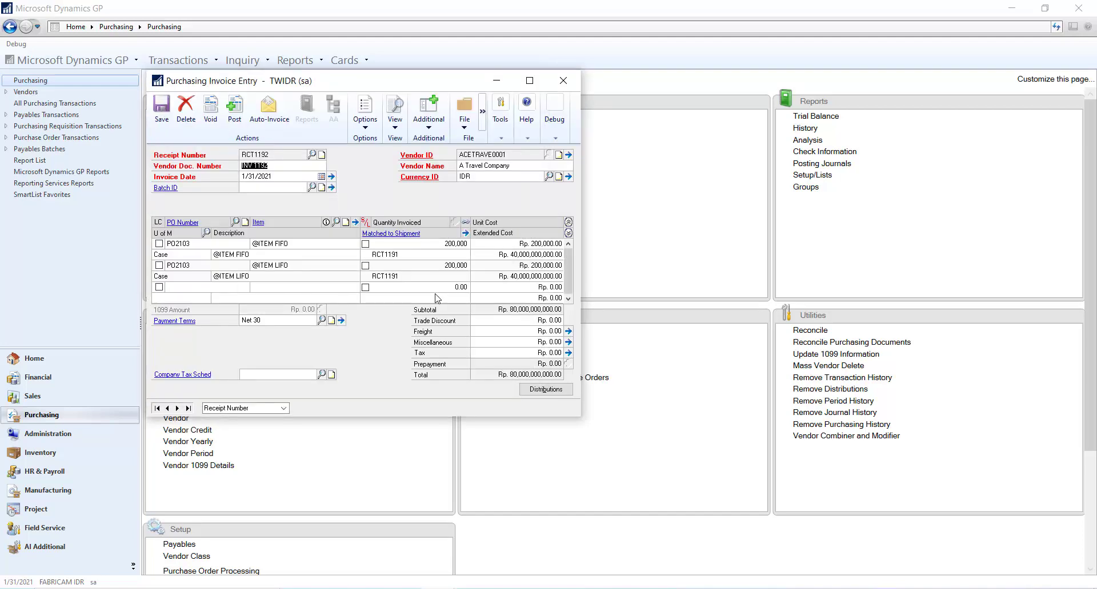
left_click(236, 111)
left_click(563, 80)
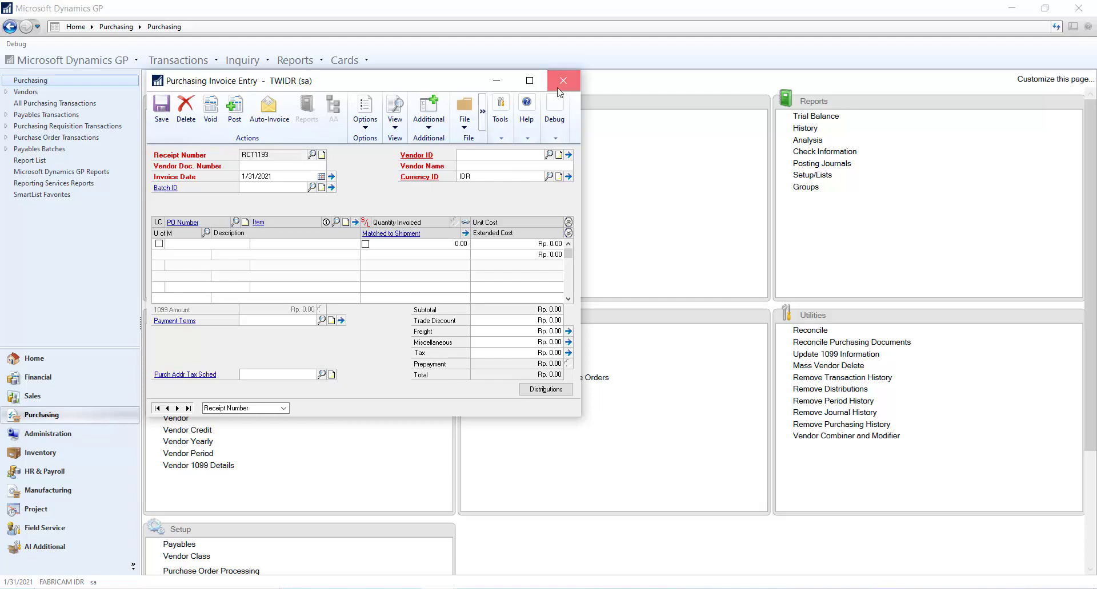
Step: Close the purchasing invoice entry and start a manual payables payment for vendor A Travel Company
key("Return")
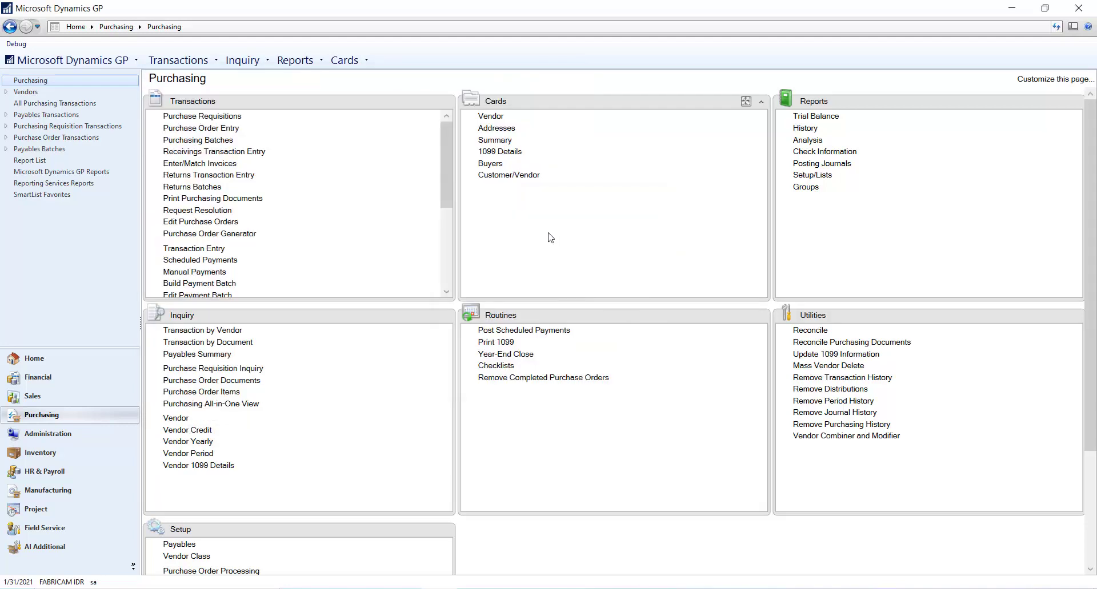
left_click(199, 273)
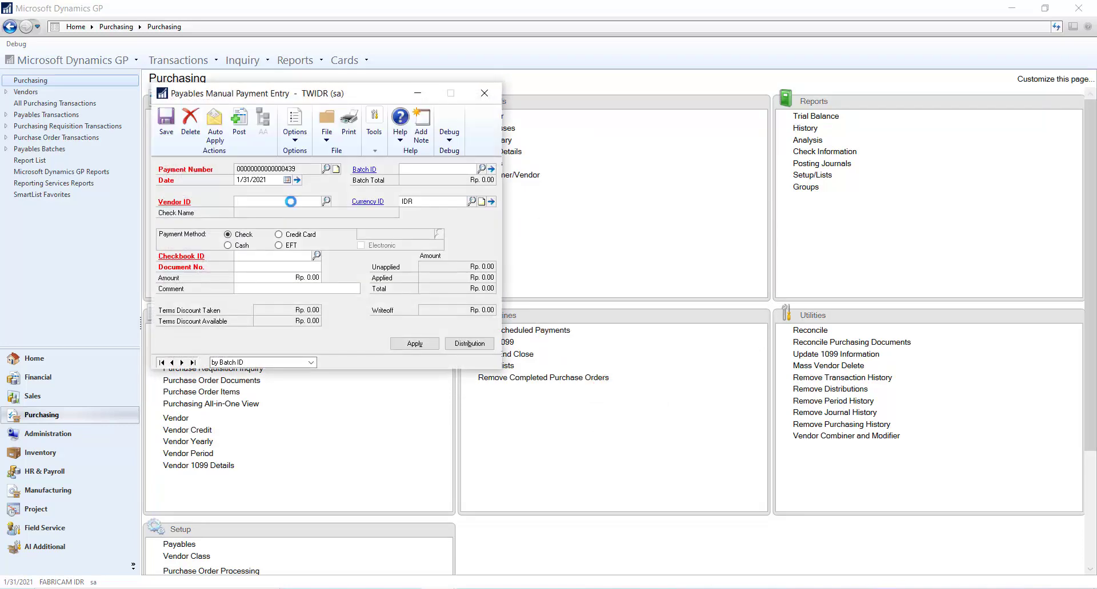
key("ctrl+l")
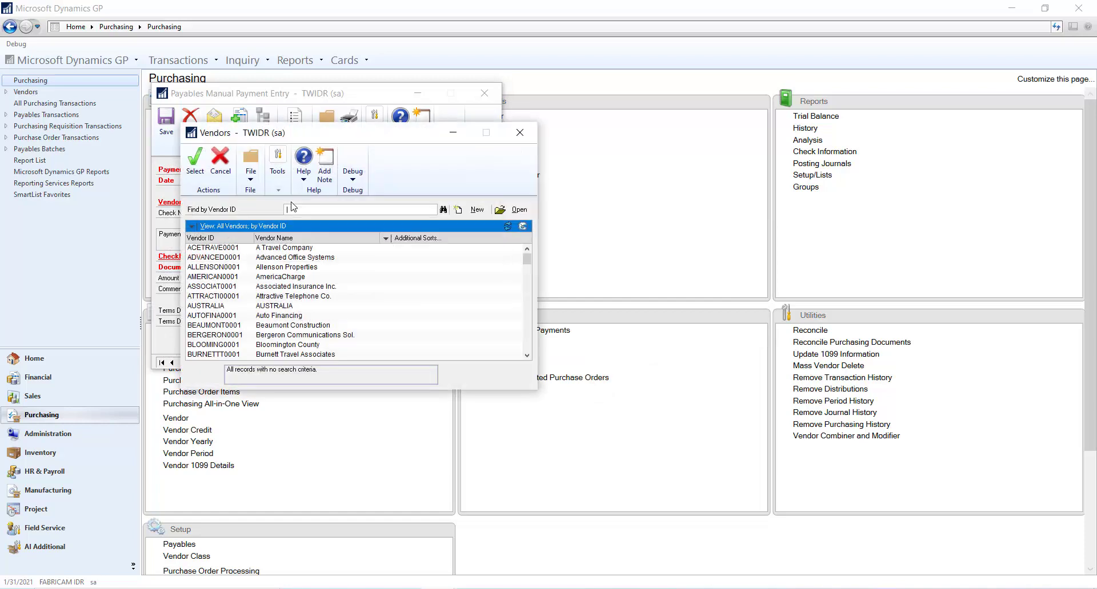
left_click(194, 161)
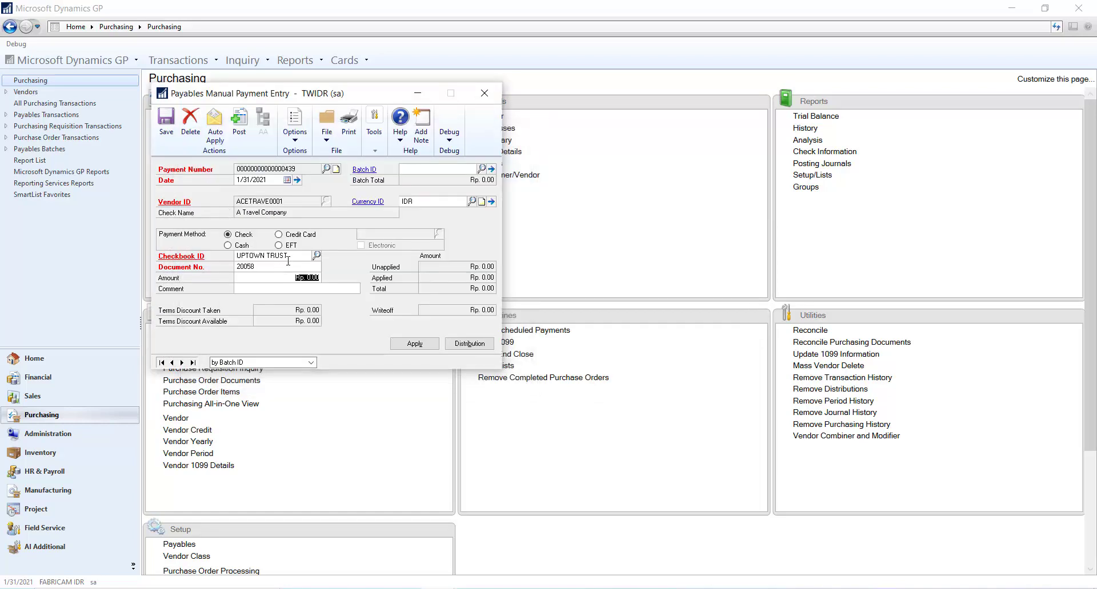
Step: Set the manual payment's checkbook to FIRST BANK and its amount to Rp. 80,000,000,000.00
left_click(289, 257)
key("ctrl+l")
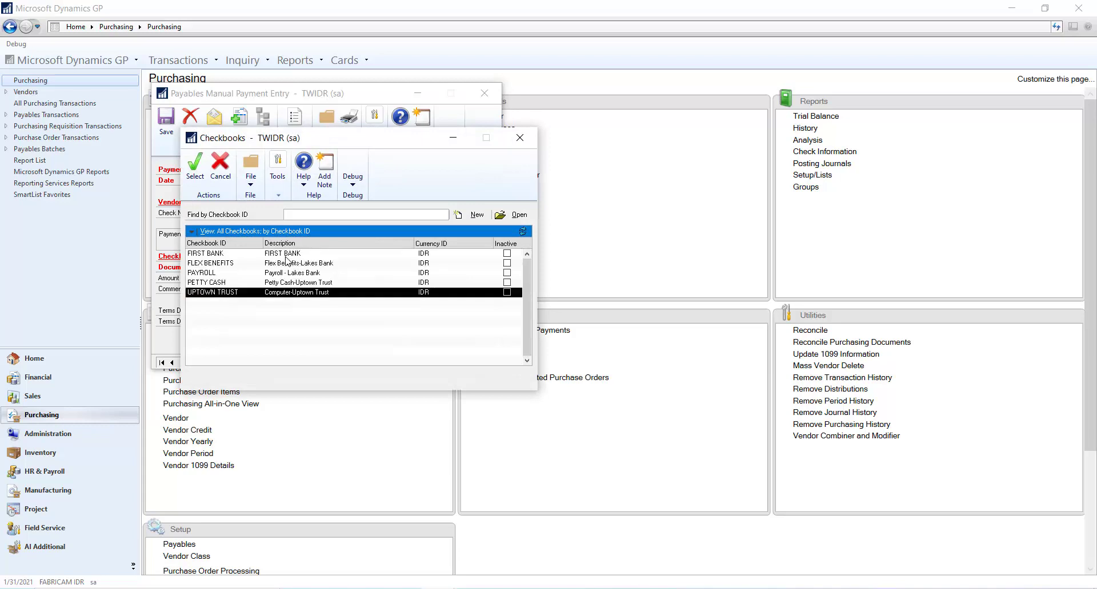
left_click(242, 254)
left_click(195, 161)
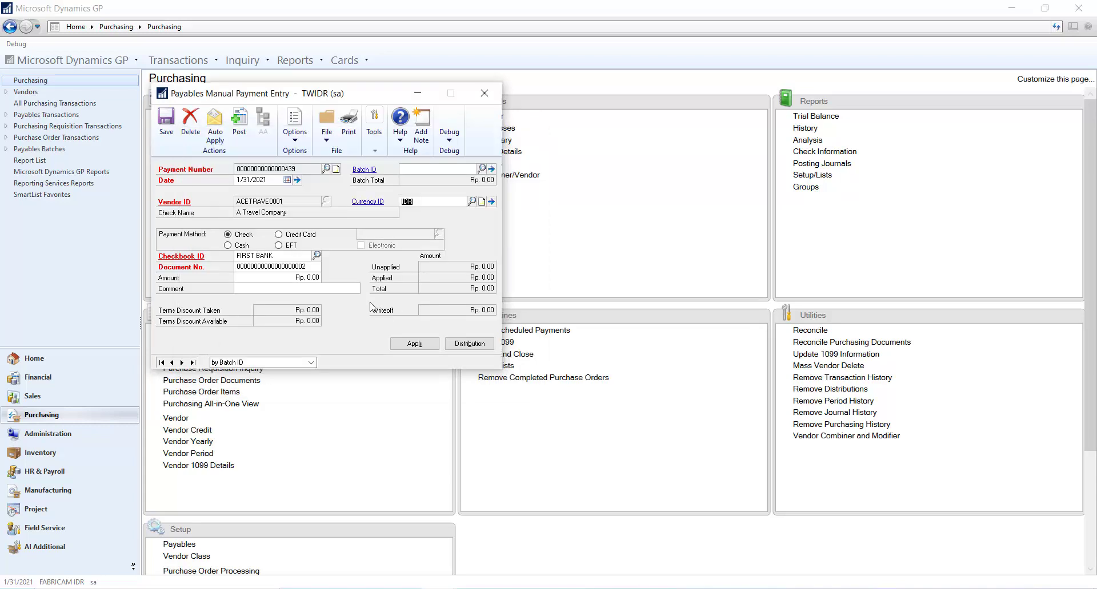
left_click(287, 276)
type("80,000,000,00")
left_click(289, 291)
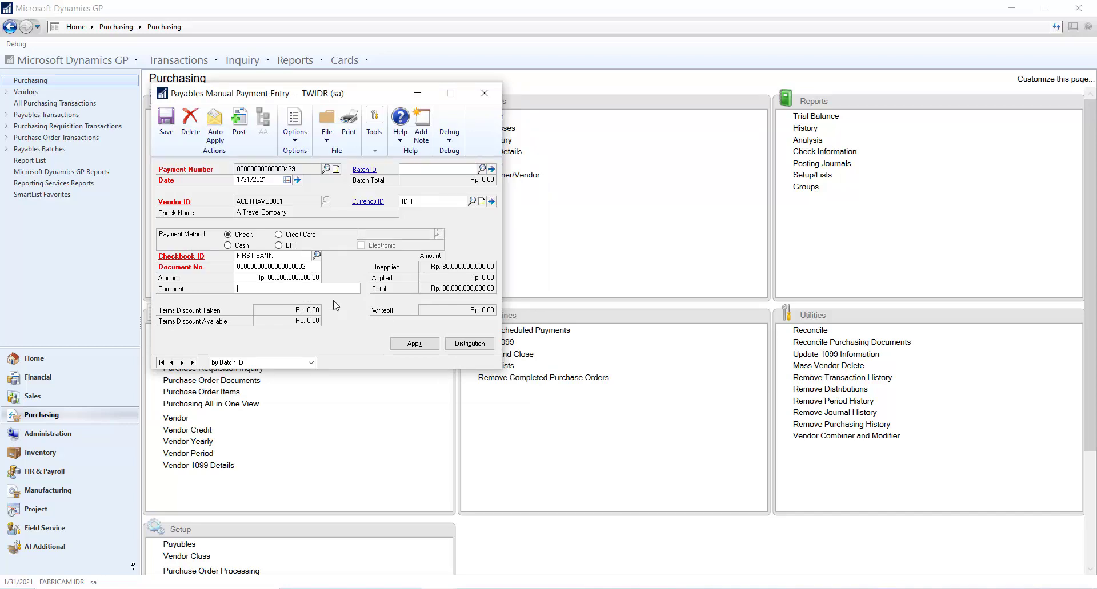
Step: Apply the payment to invoice INV 1192 and post the manual payment, closing its entry window
left_click(414, 343)
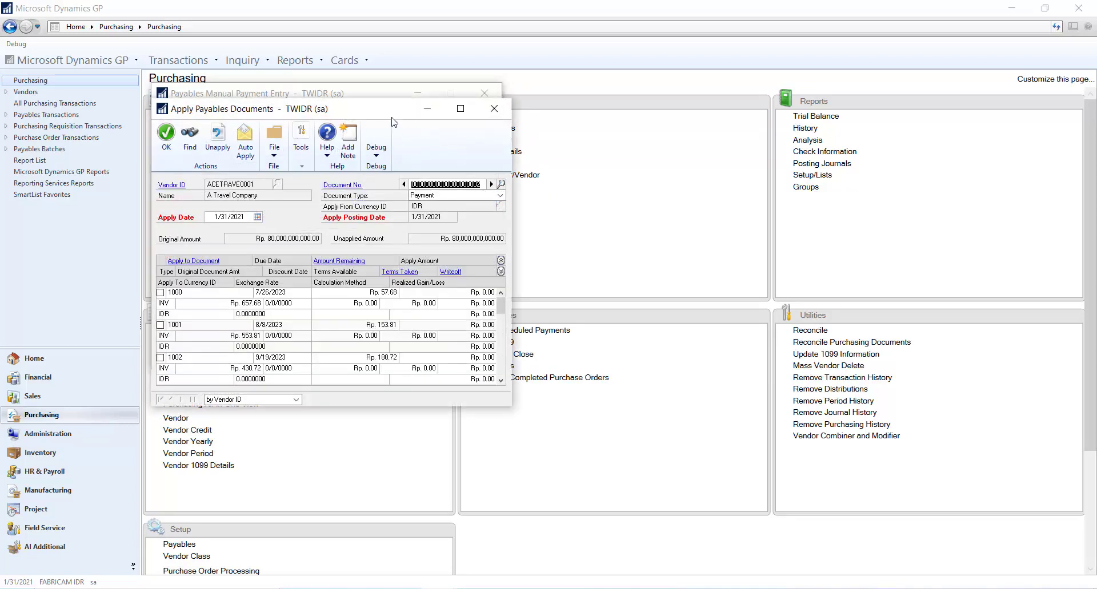
left_click_drag(379, 113, 766, 105)
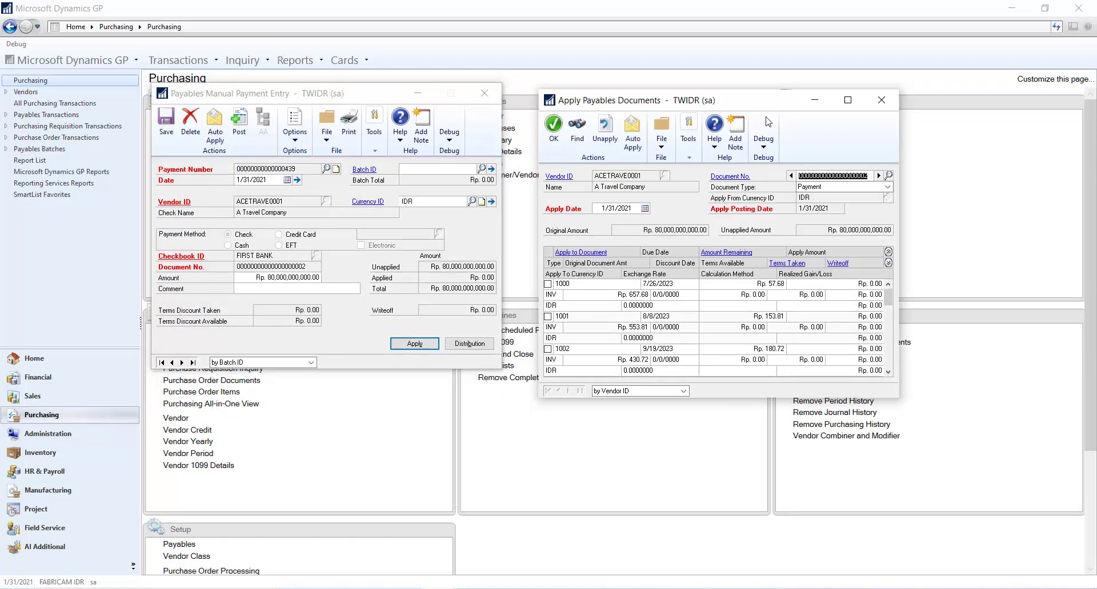
left_click(888, 372)
left_click(887, 371)
left_click(888, 372)
left_click(887, 371)
left_click(887, 372)
left_click(887, 372)
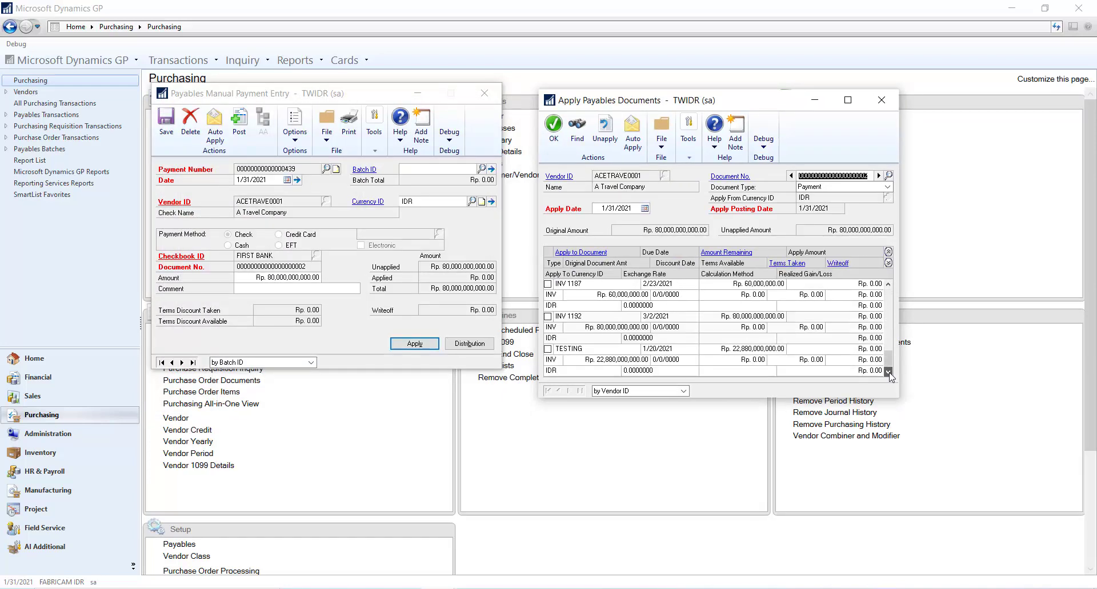
left_click(548, 317)
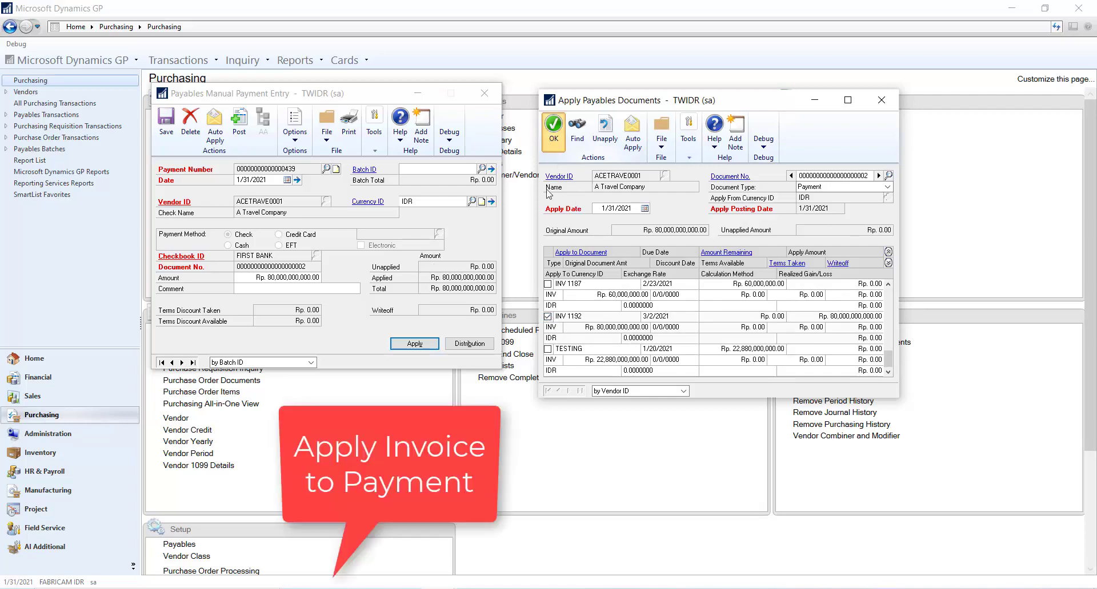
left_click(553, 127)
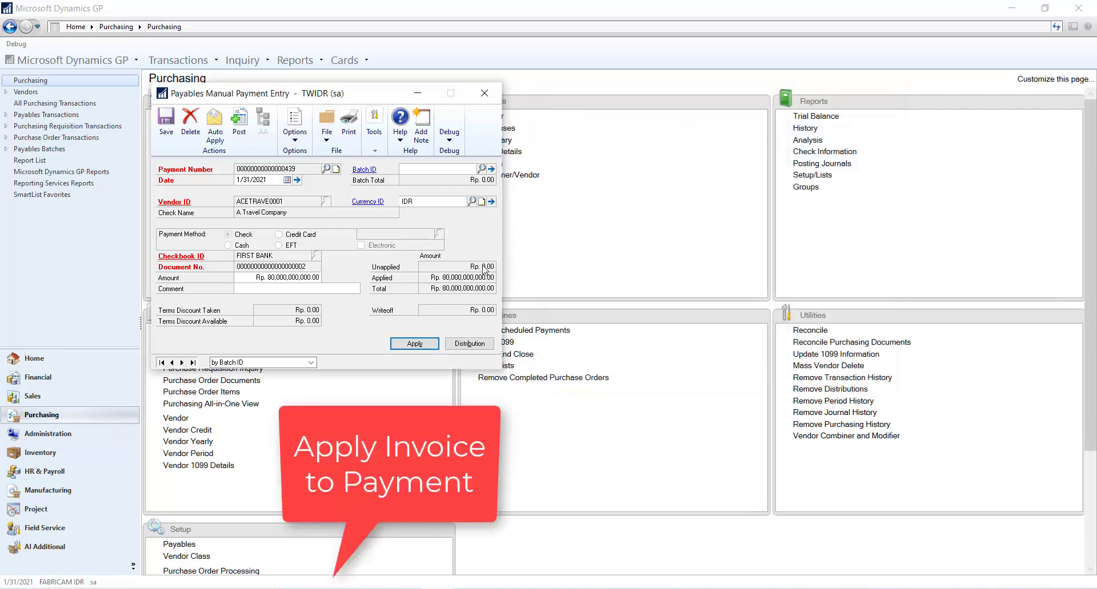
left_click(239, 120)
left_click(484, 93)
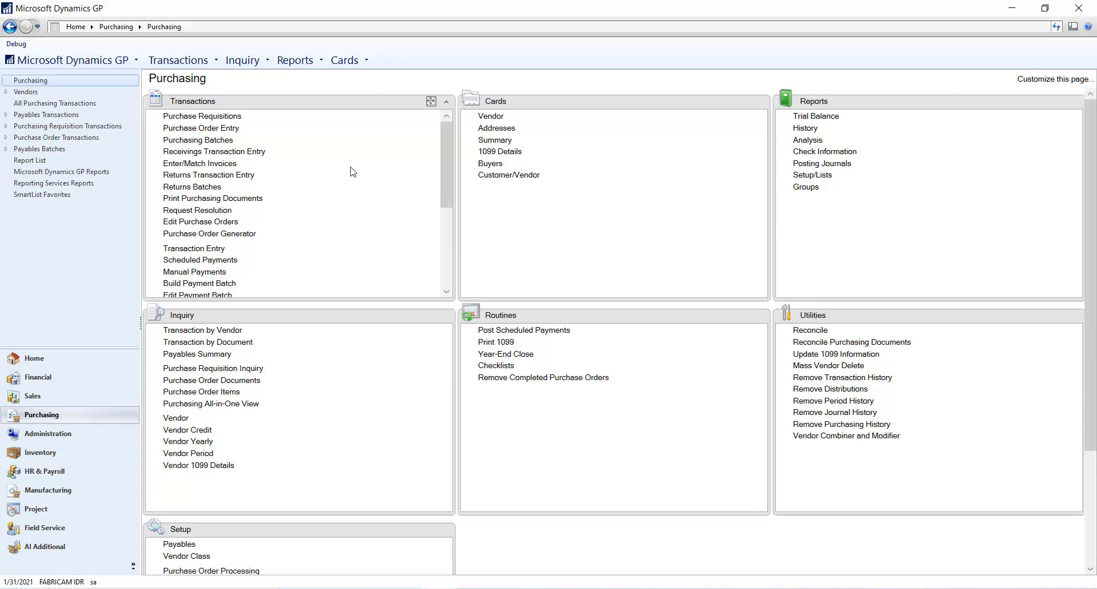
Step: Look up the payables transactions of vendor A Travel Company in the inquiry by vendor
left_click(229, 333)
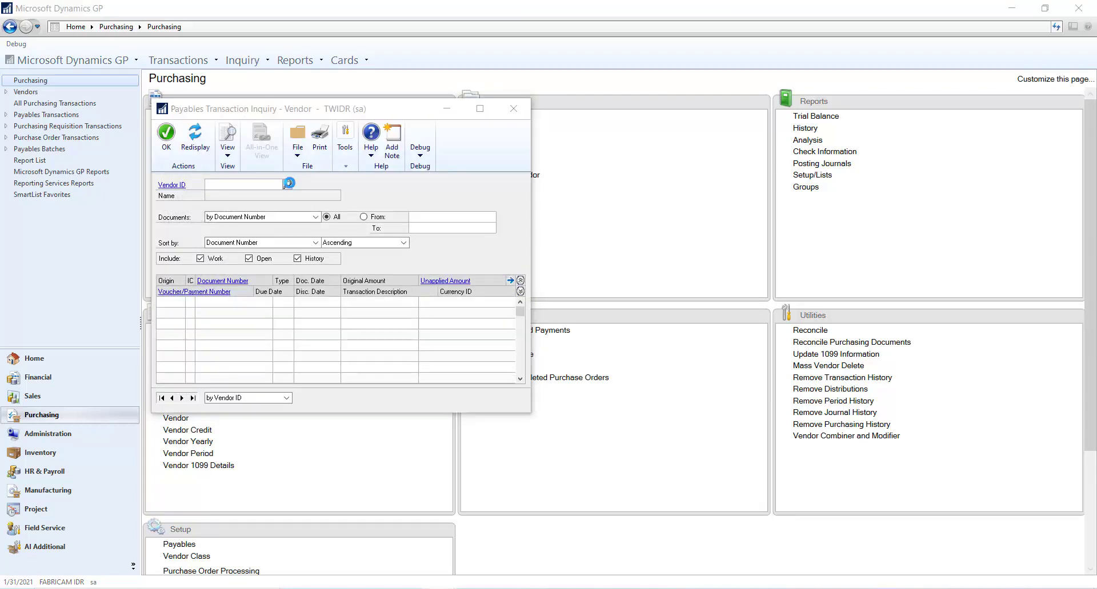
left_click(289, 183)
double_click(280, 255)
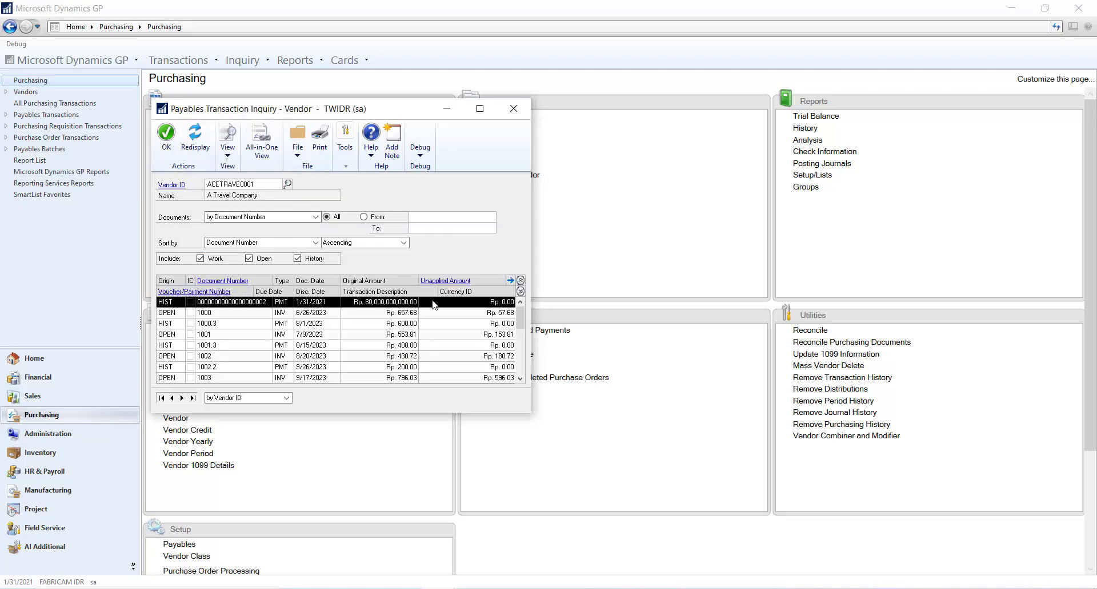
Step: Examine the new payment's details and the documents it is applied to, and close the payables inquiry
left_click(238, 281)
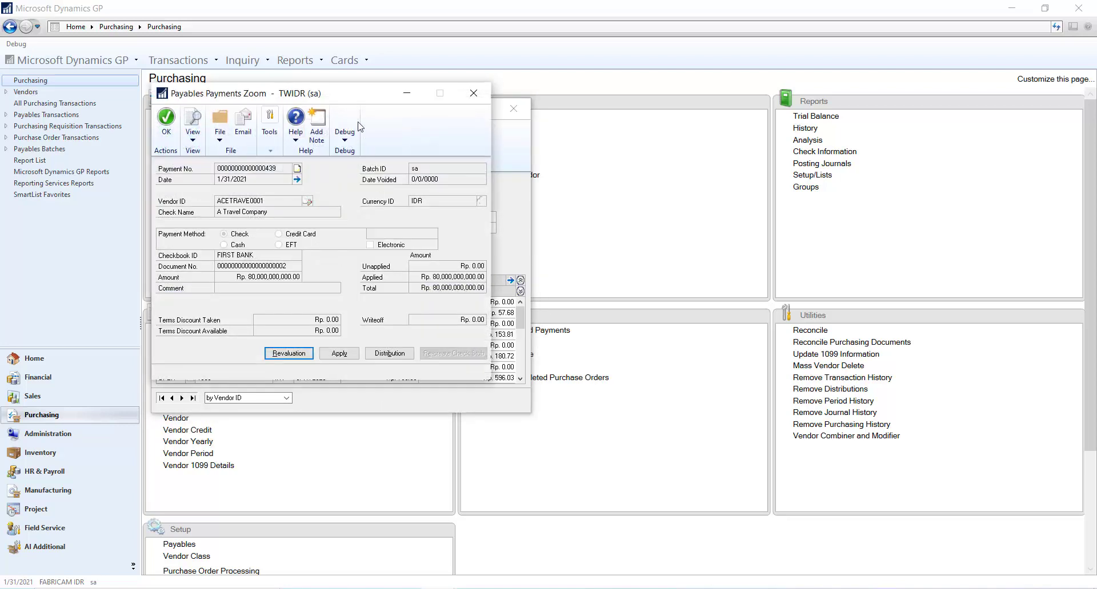
left_click_drag(353, 100, 769, 66)
left_click(754, 319)
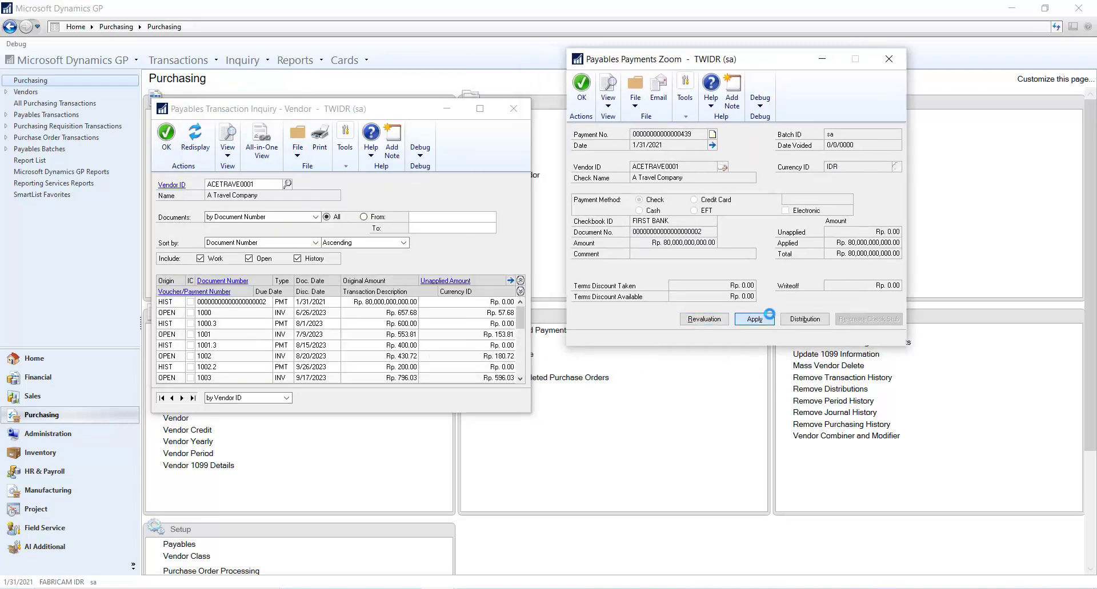
left_click_drag(349, 117, 758, 356)
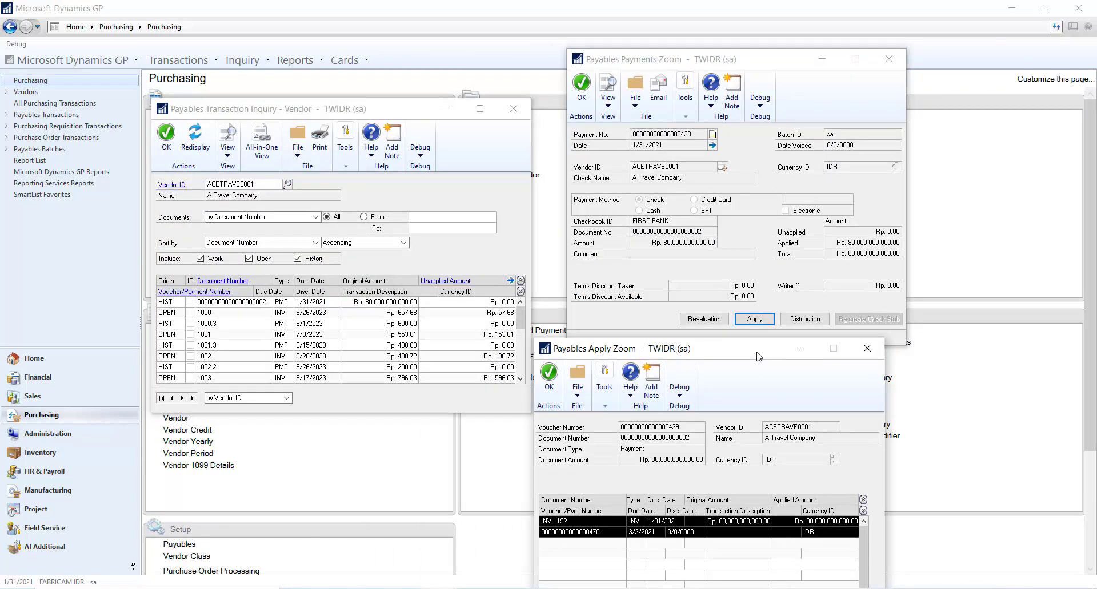
left_click(550, 389)
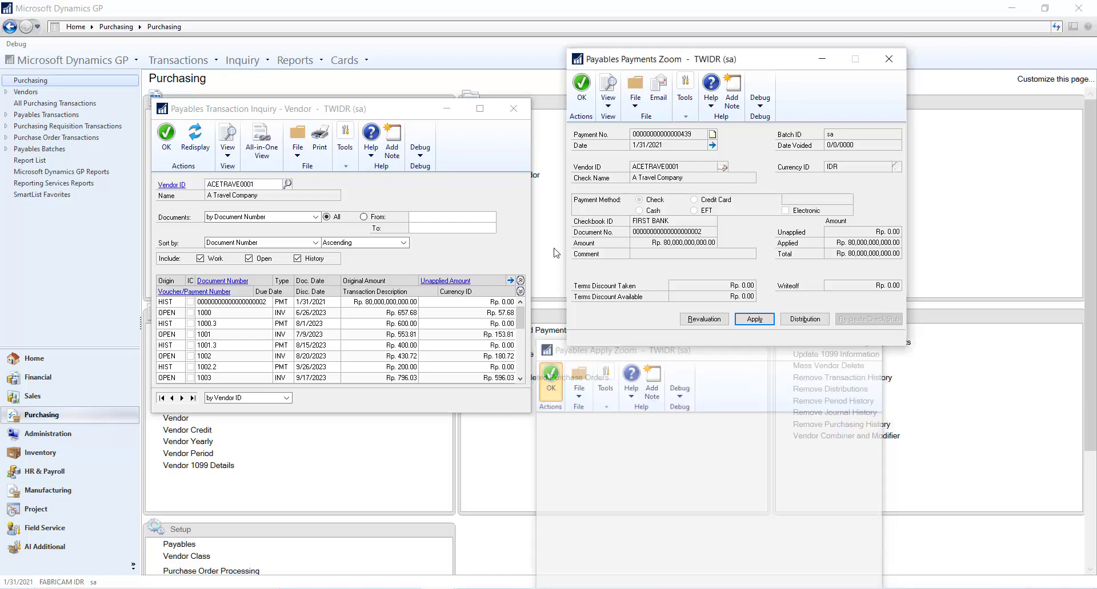
left_click(581, 84)
left_click(169, 132)
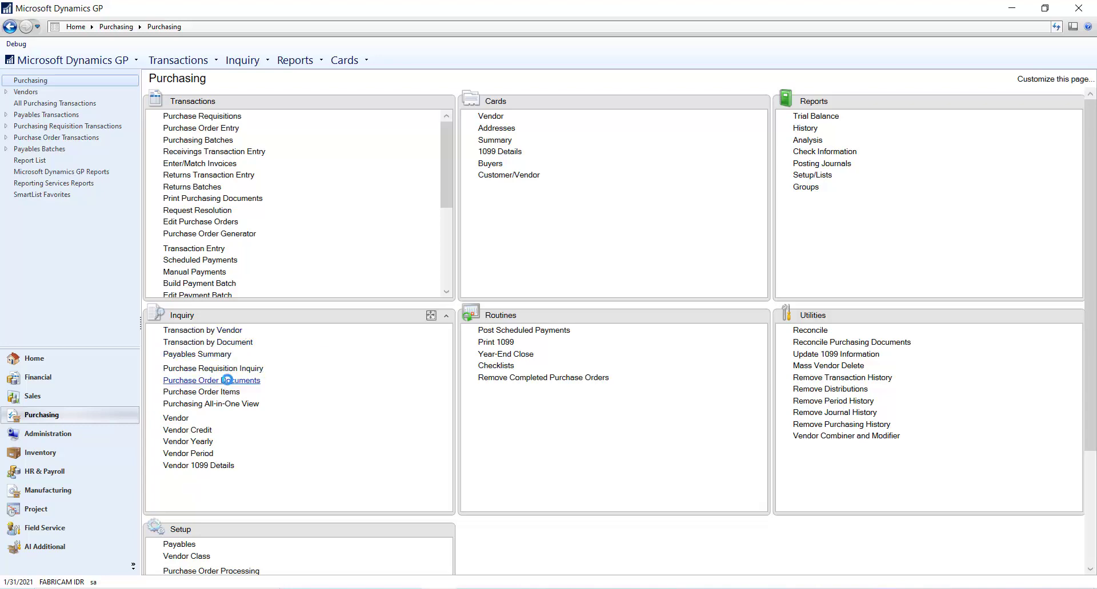
Step: Look up the documents of the latest A Travel Company purchase order, including open purchase orders, historical purchase orders and receipts received
left_click(229, 379)
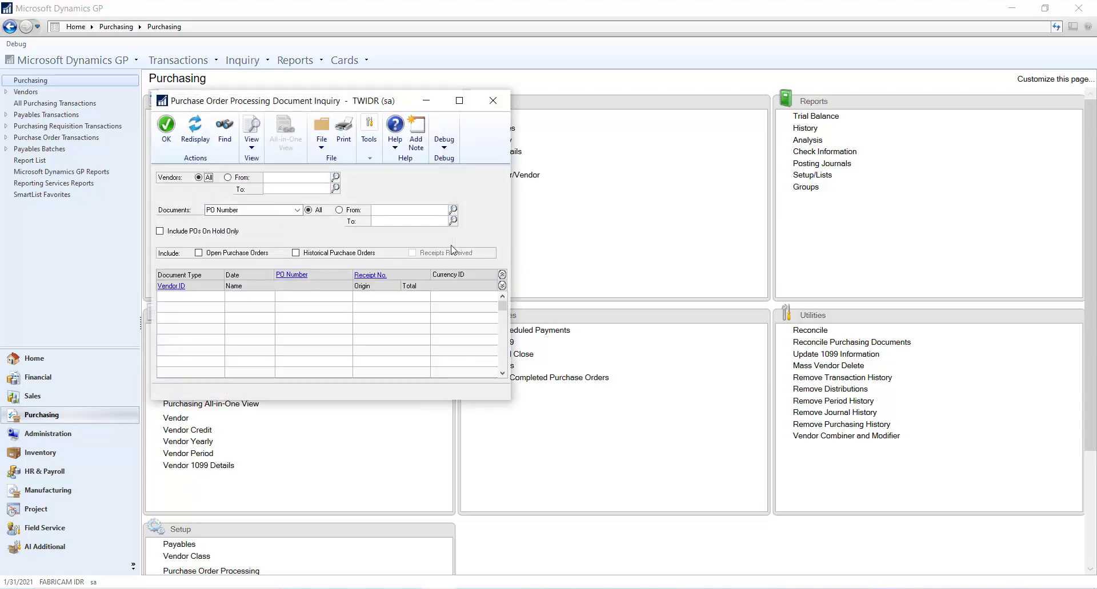
left_click(454, 212)
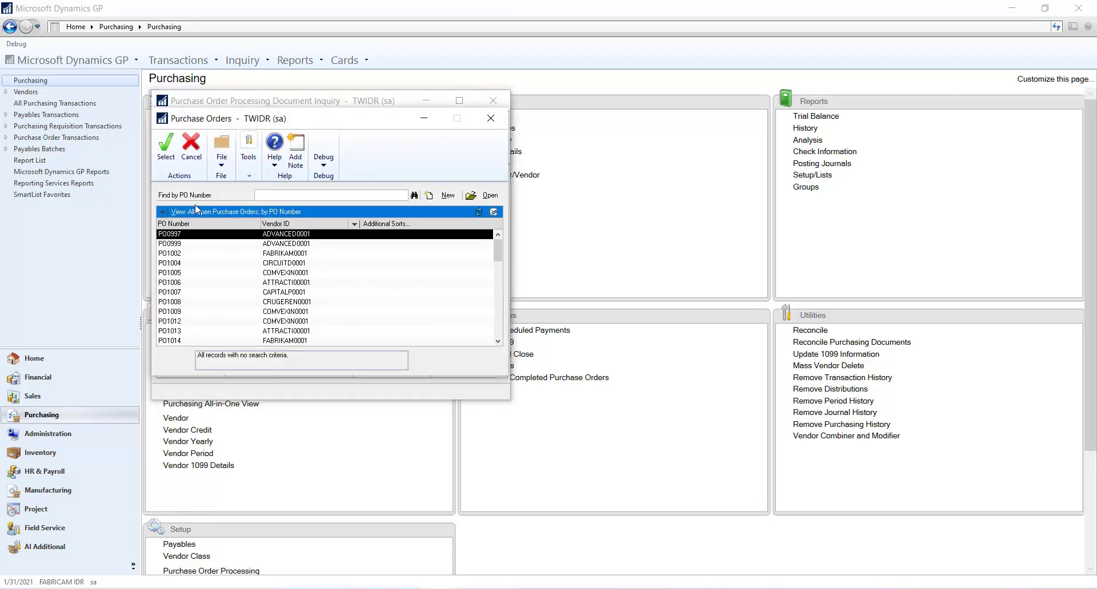
key("ctrl+End")
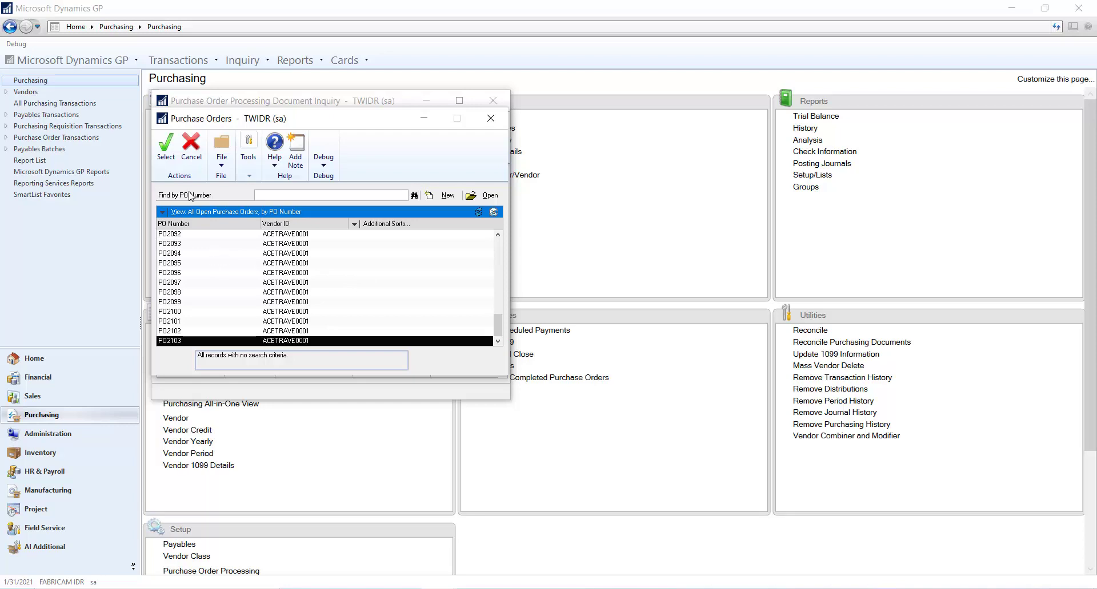
key("Return")
left_click(365, 254)
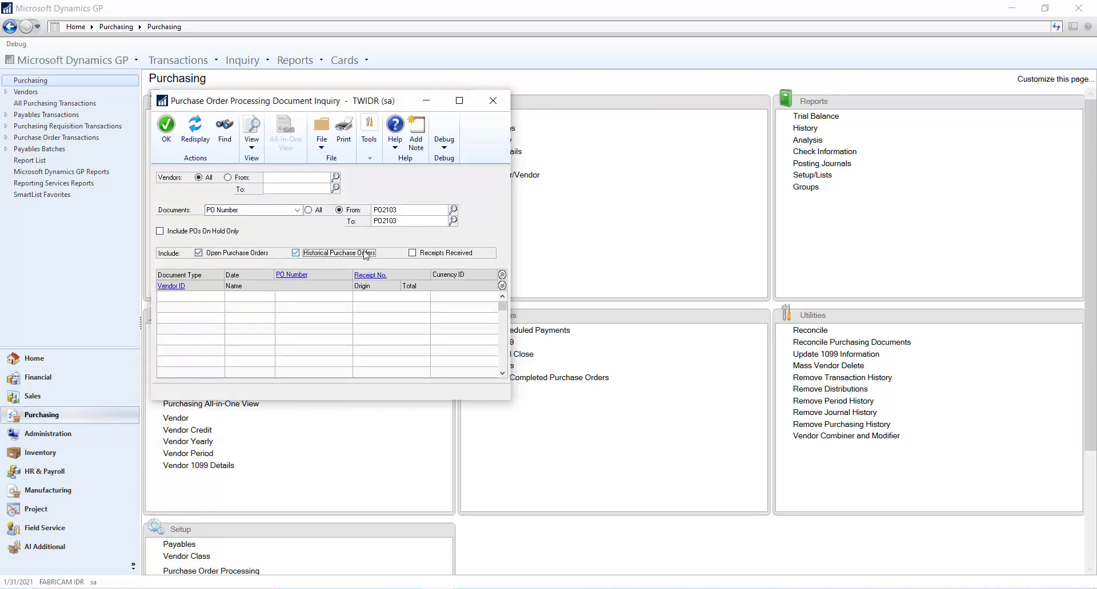
left_click(440, 253)
left_click(195, 131)
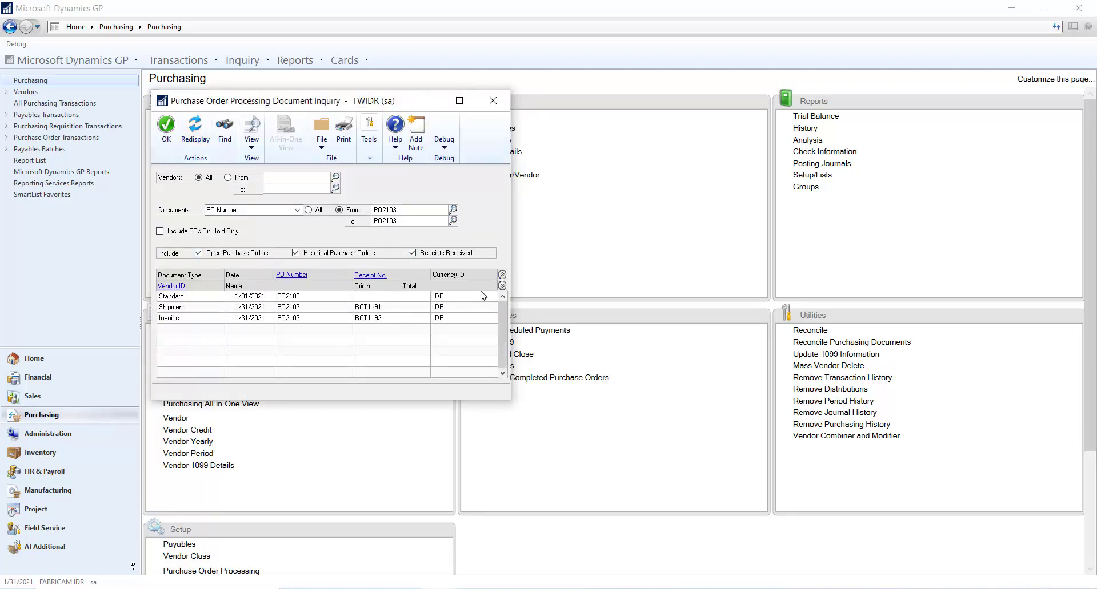